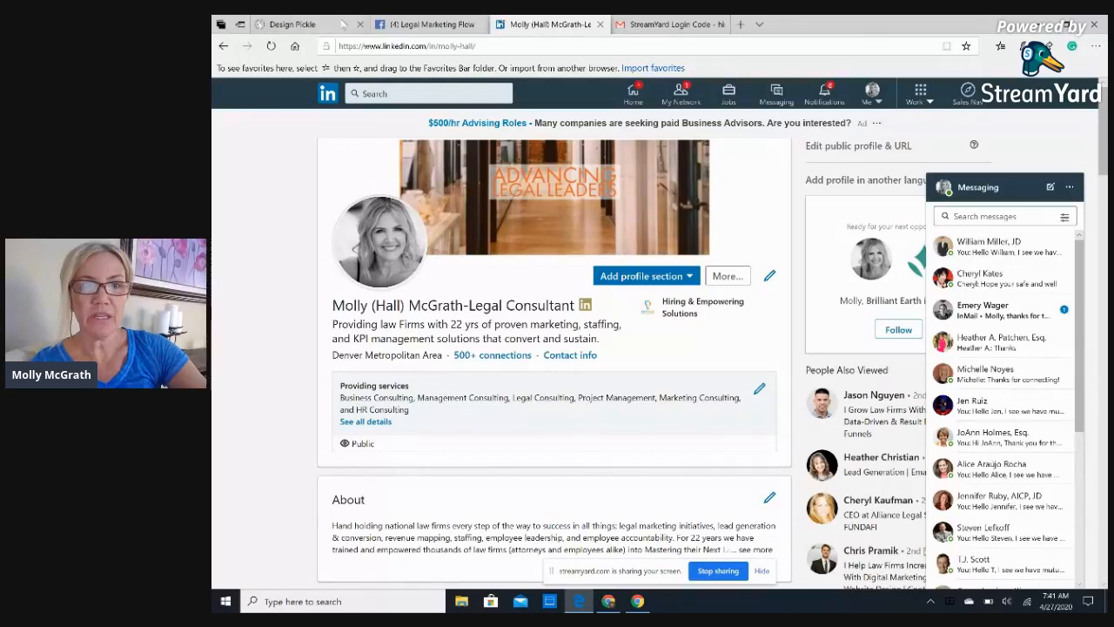
View the Design Pickle request page and return to the LinkedIn profile.
left_click(331, 25)
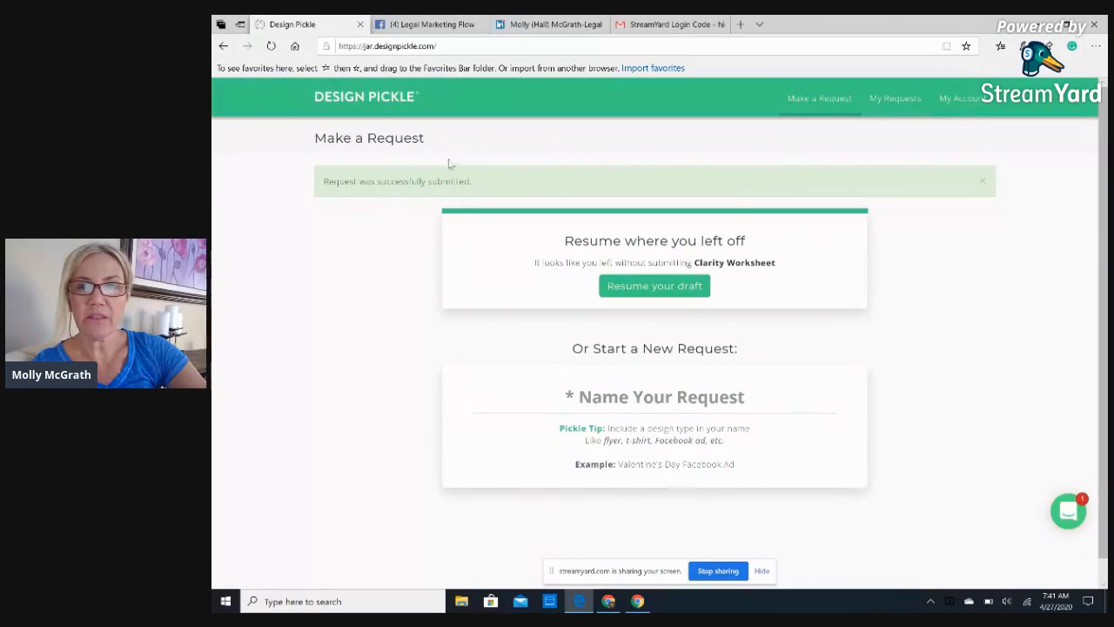
mouse_move(884, 105)
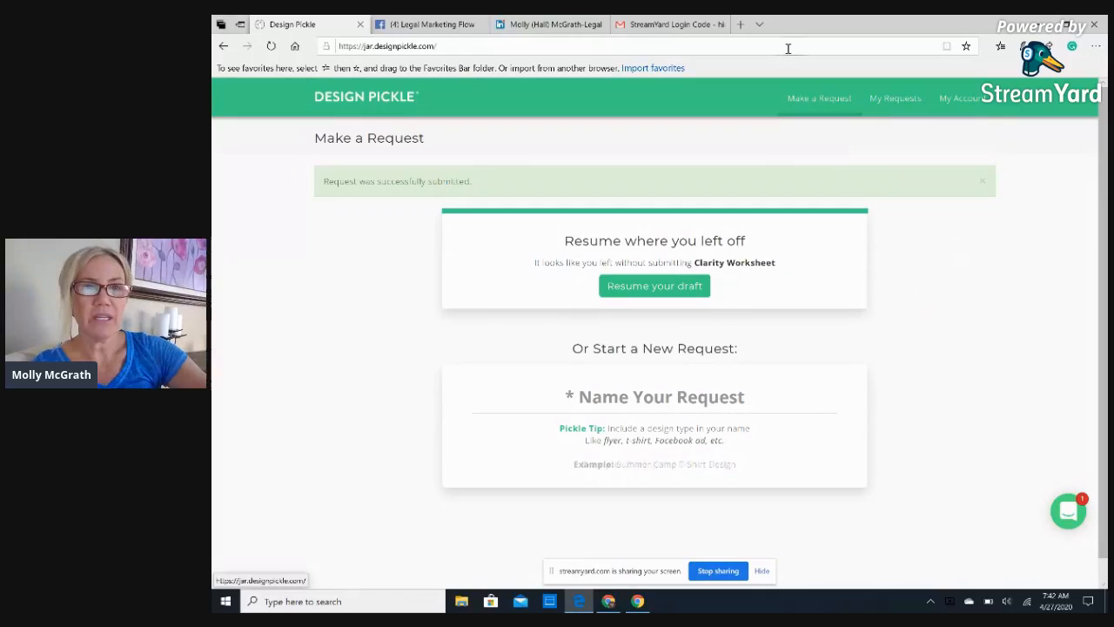
left_click(547, 26)
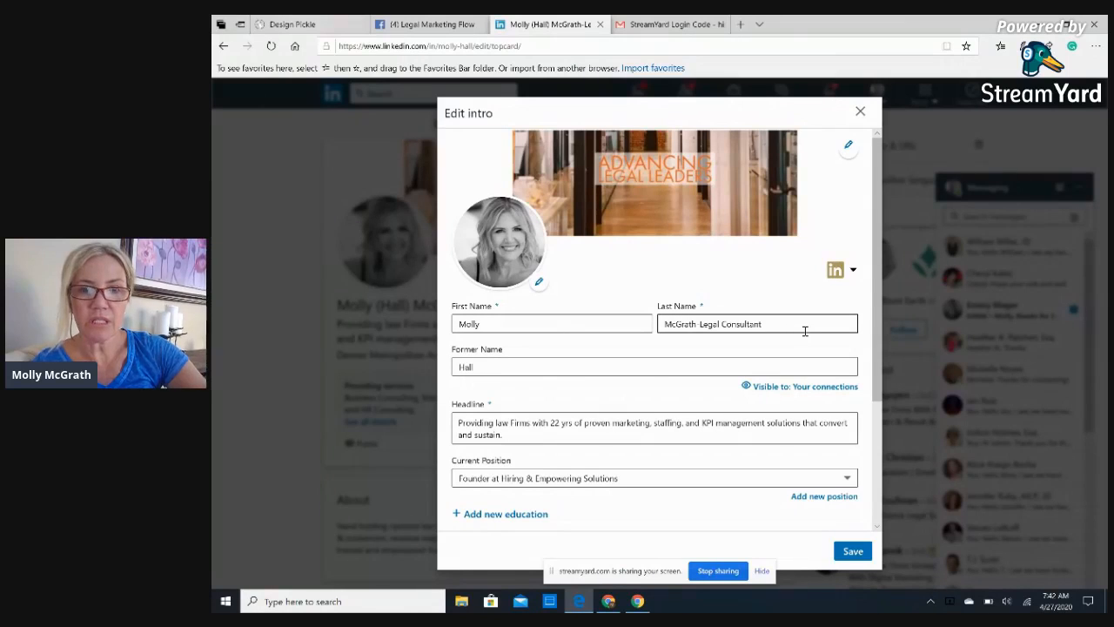
Review the last name, headline and current position fields in the profile's intro editor.
left_click_drag(759, 324, 660, 327)
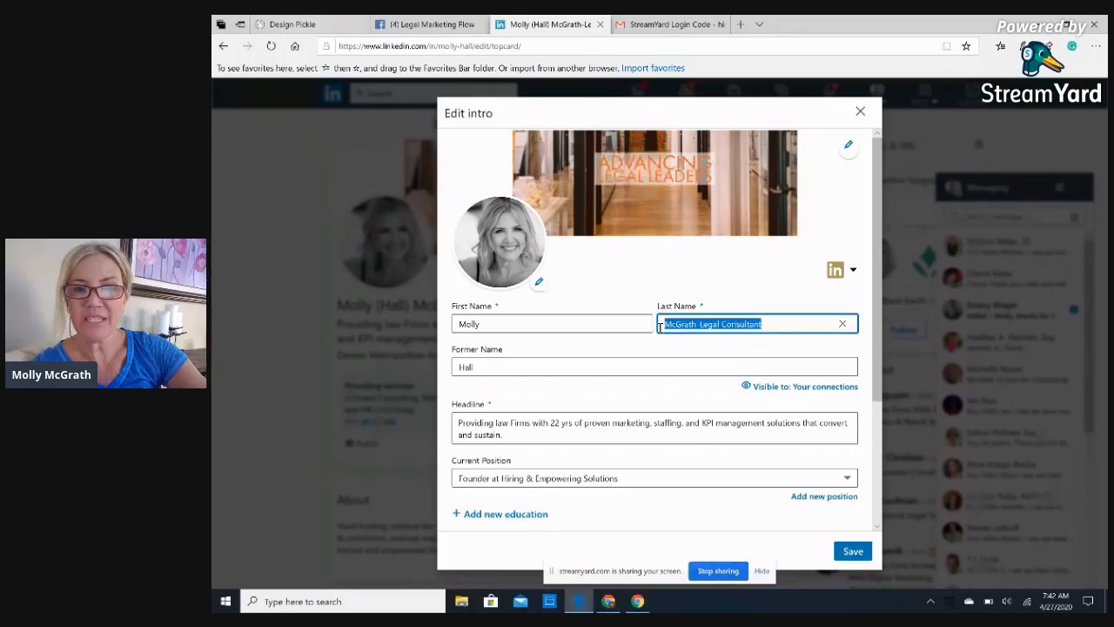
left_click(770, 327)
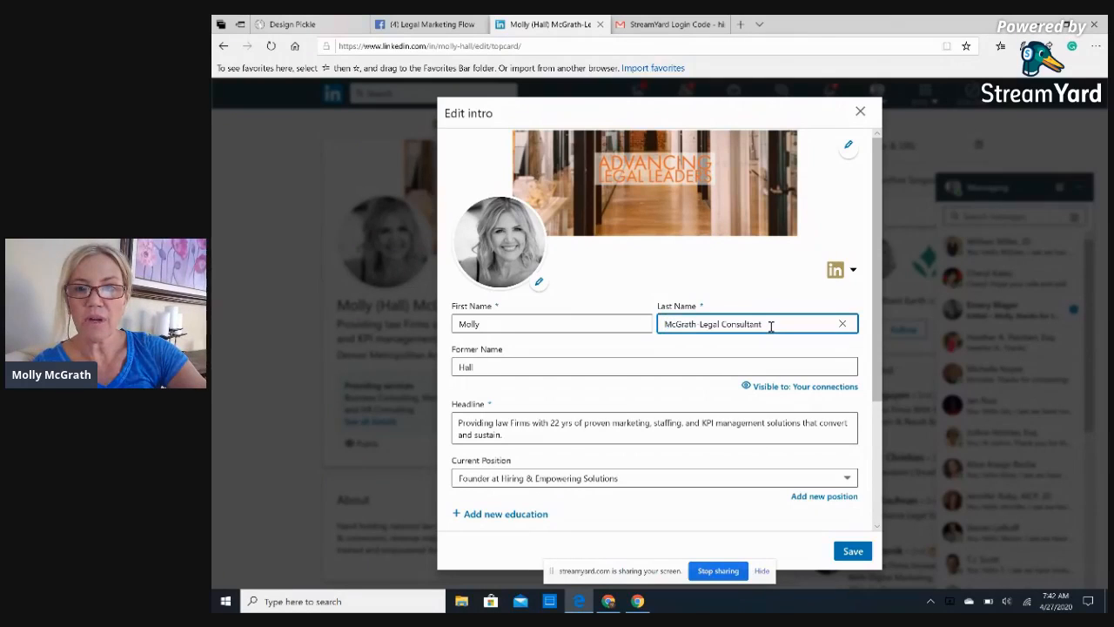
left_click_drag(765, 324, 699, 325)
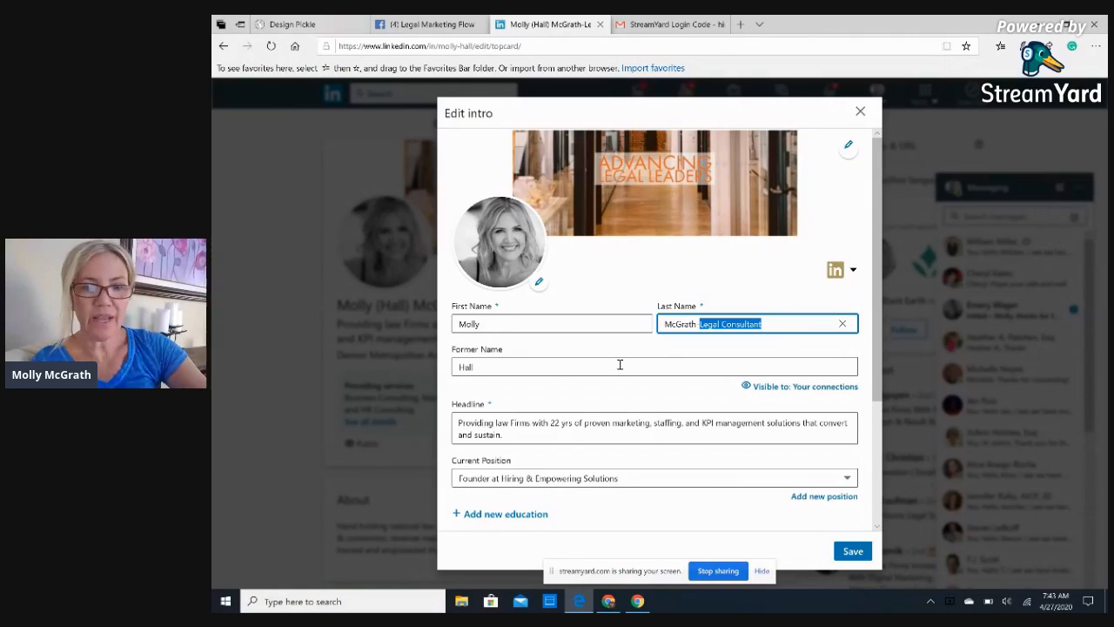
left_click(514, 438)
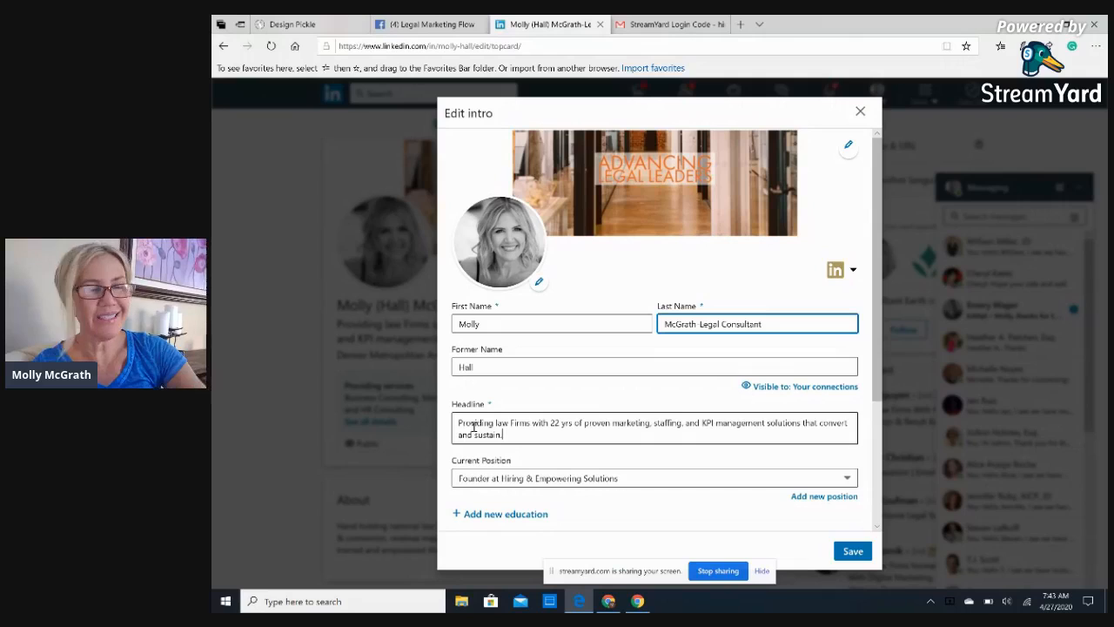
left_click_drag(473, 426, 455, 424)
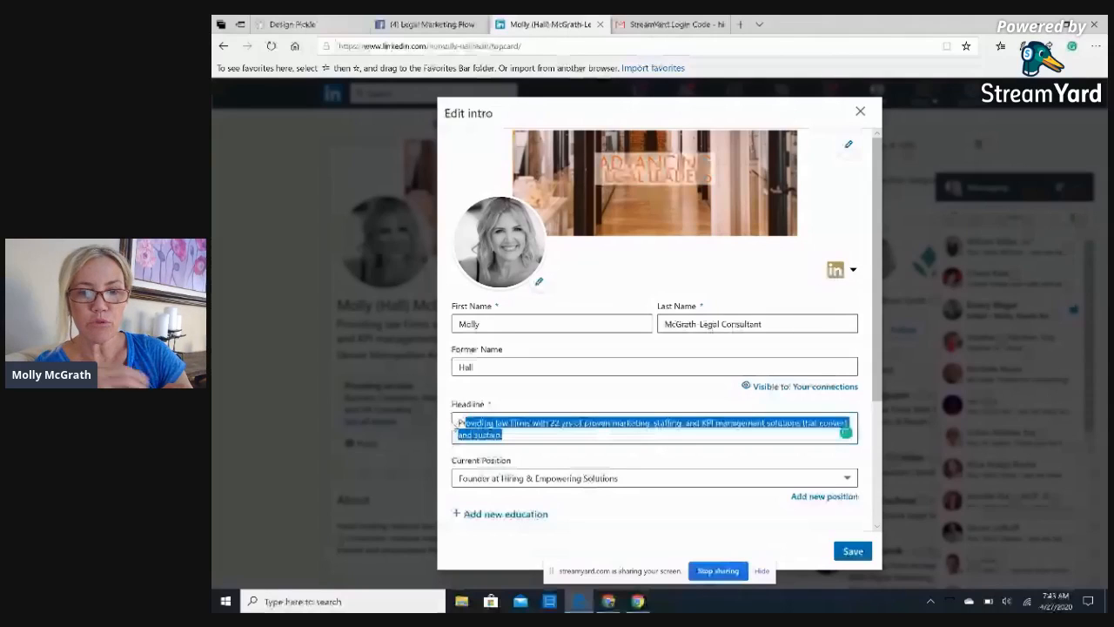
left_click(537, 437)
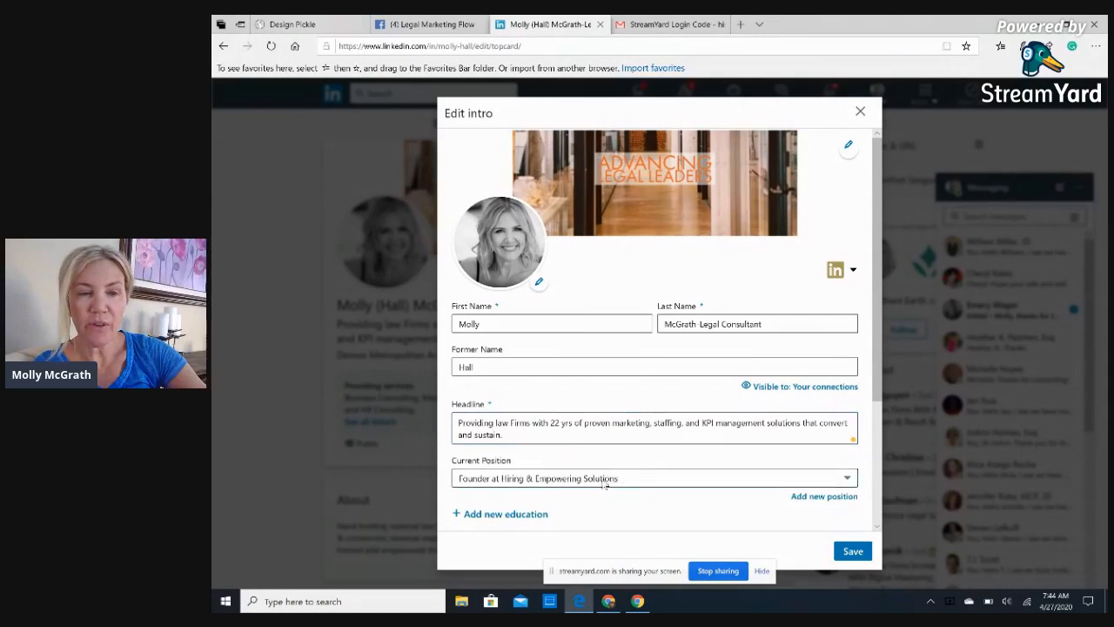
left_click(480, 481)
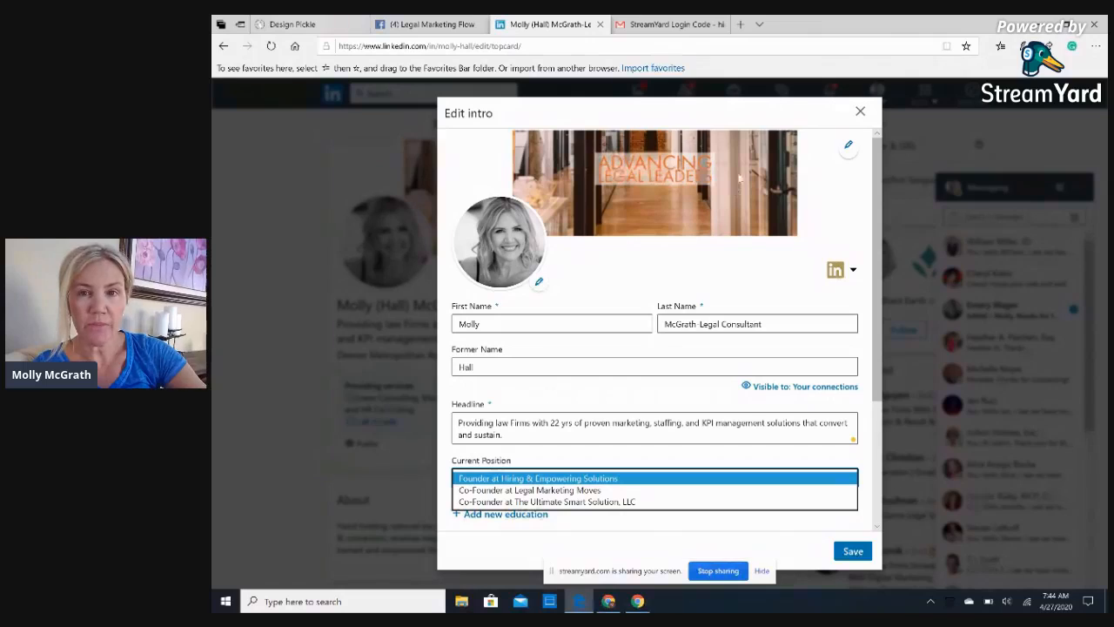
Inspect the background photo's editing options, leave without keeping changes, and highlight the headline on the profile.
left_click(849, 155)
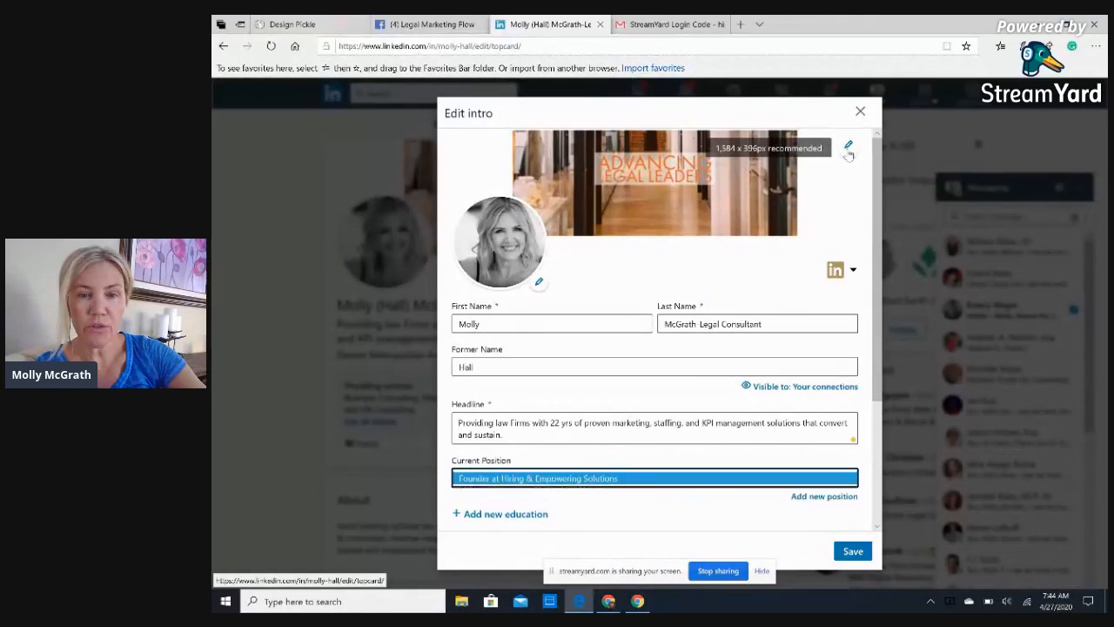
left_click(849, 154)
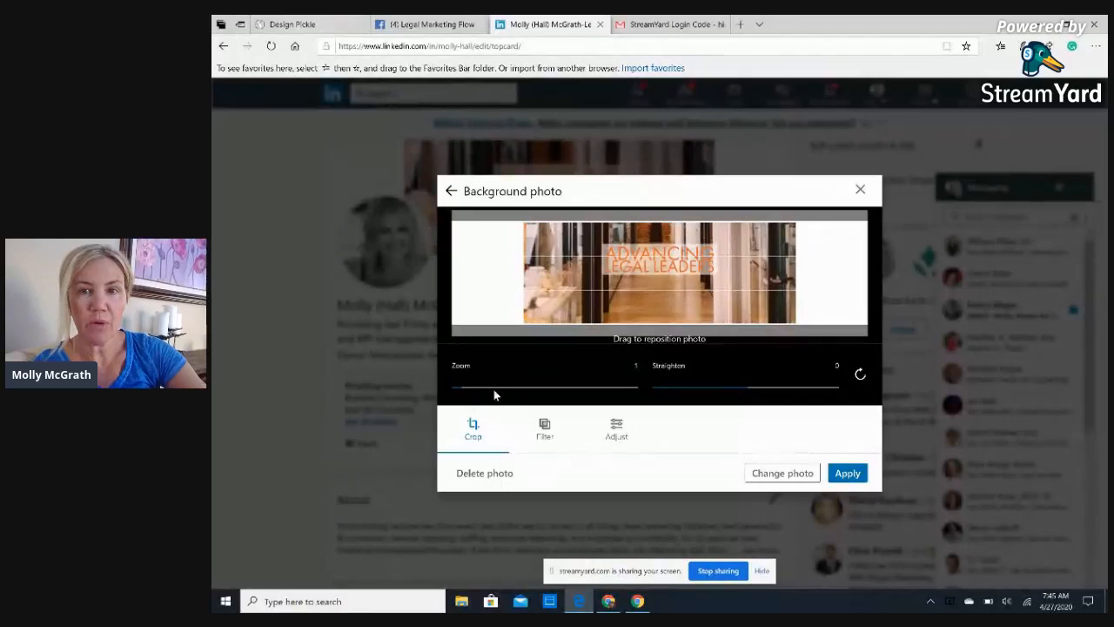
left_click(861, 192)
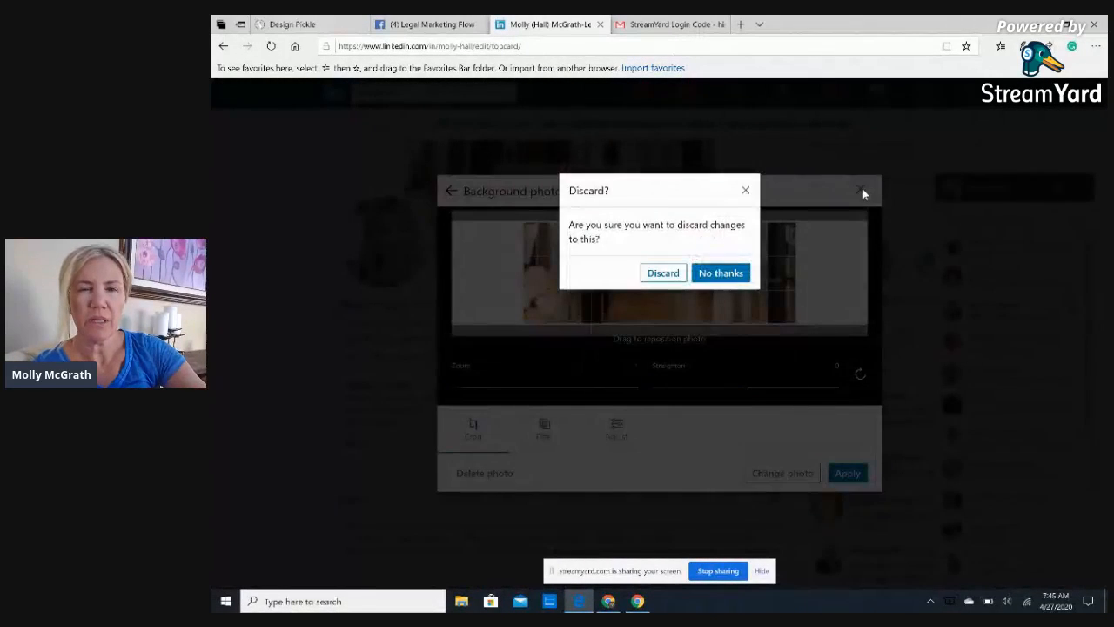
left_click(668, 275)
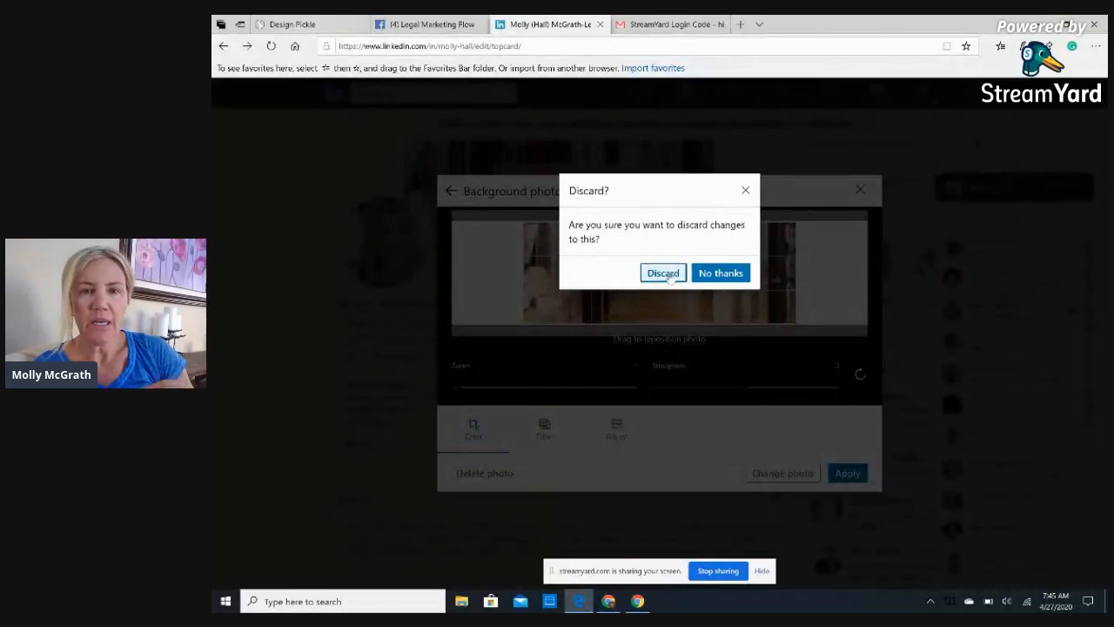
left_click(666, 275)
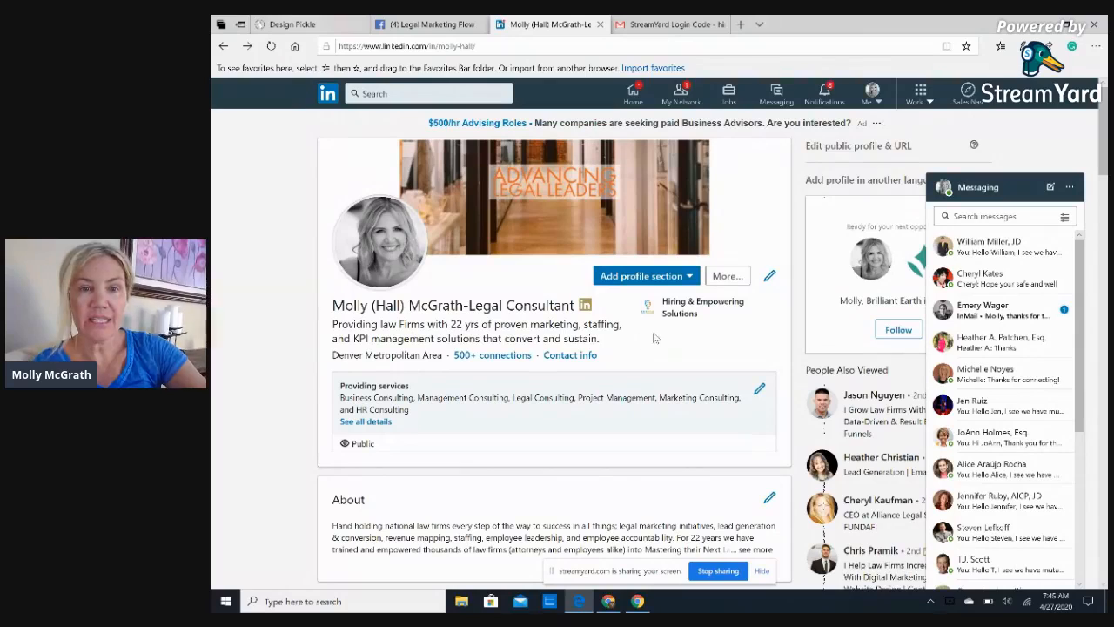
left_click_drag(619, 346, 331, 329)
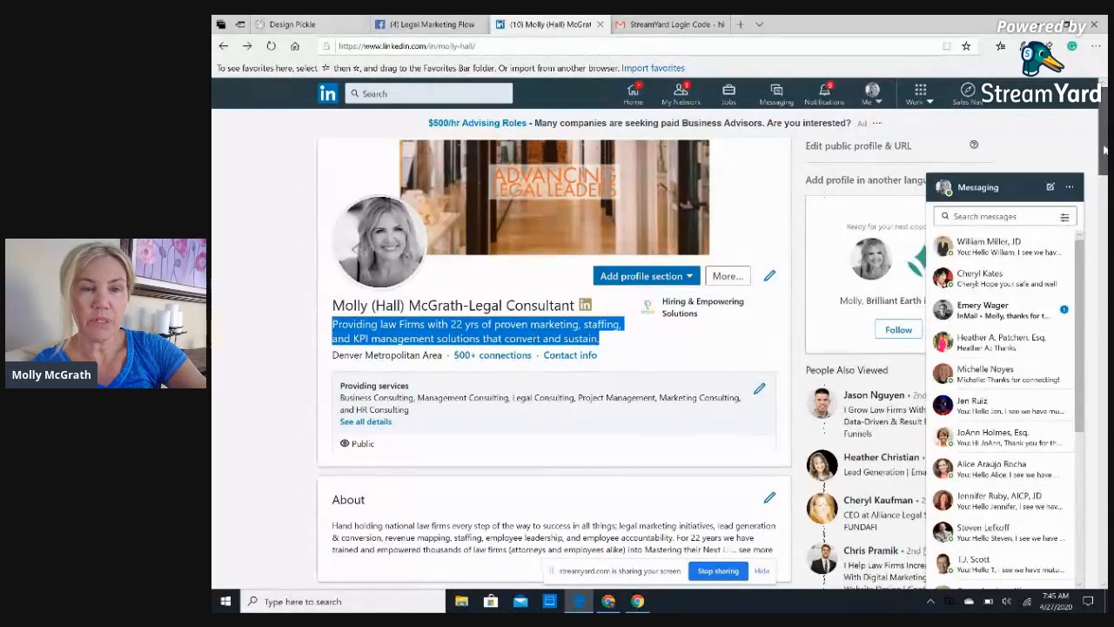
Edit the profile's provided services, search for "staff" and add Human Resources (HR).
left_click_drag(1104, 149, 1102, 186)
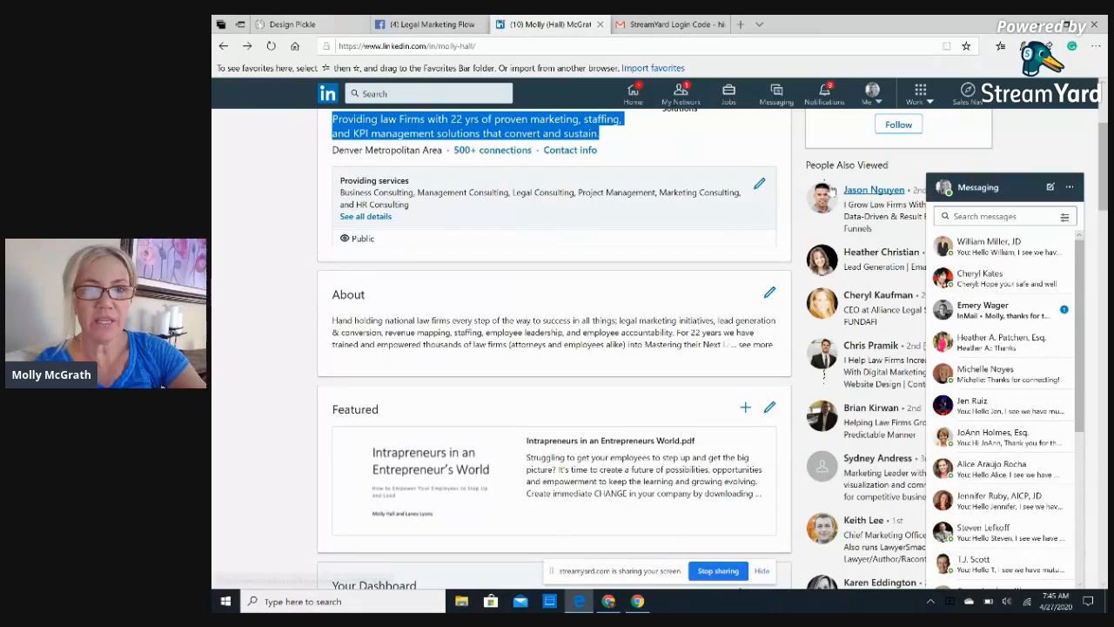
left_click(760, 184)
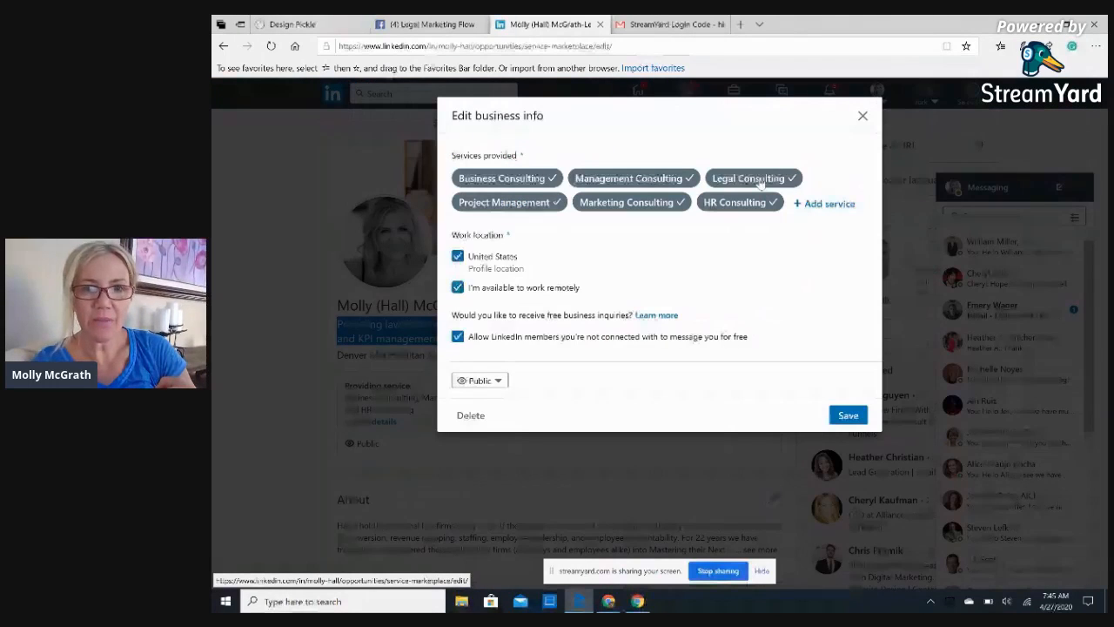
left_click(834, 210)
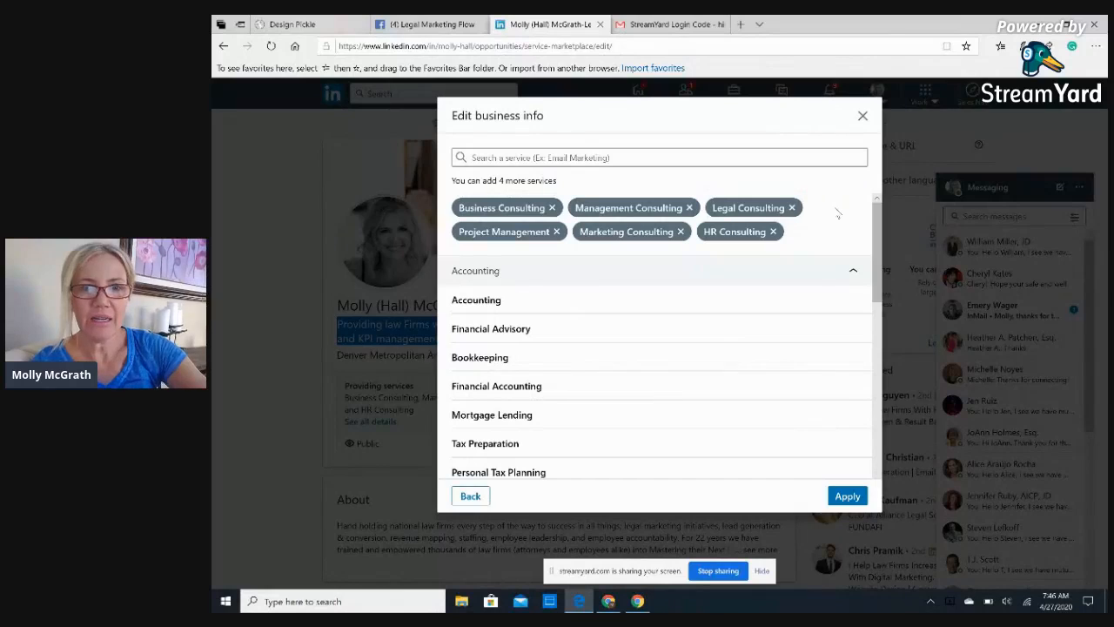
left_click(501, 158)
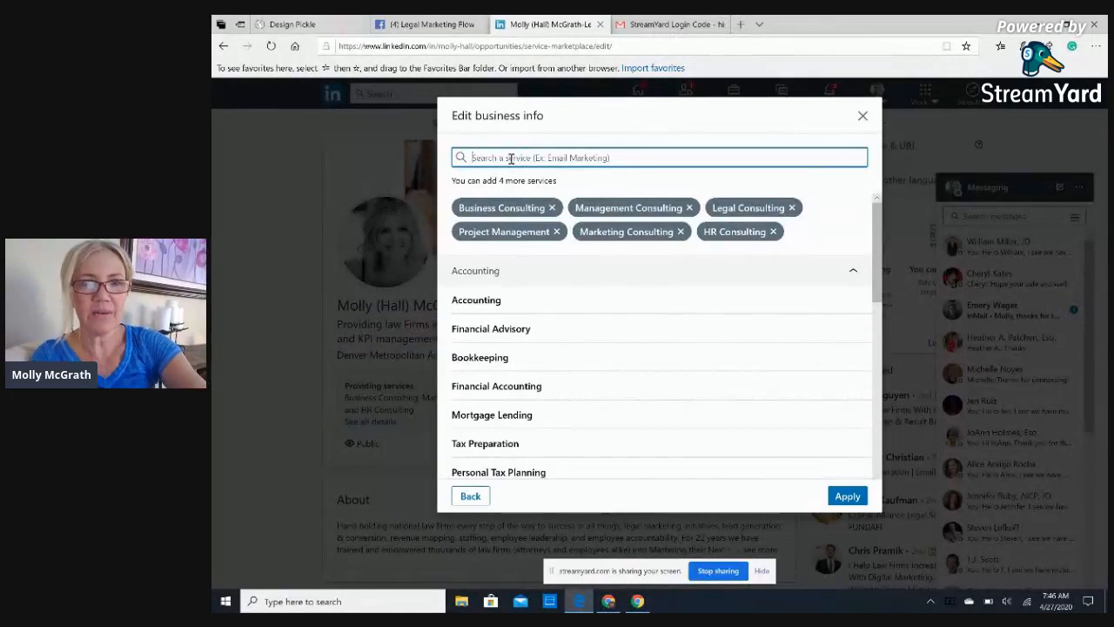
type("sta")
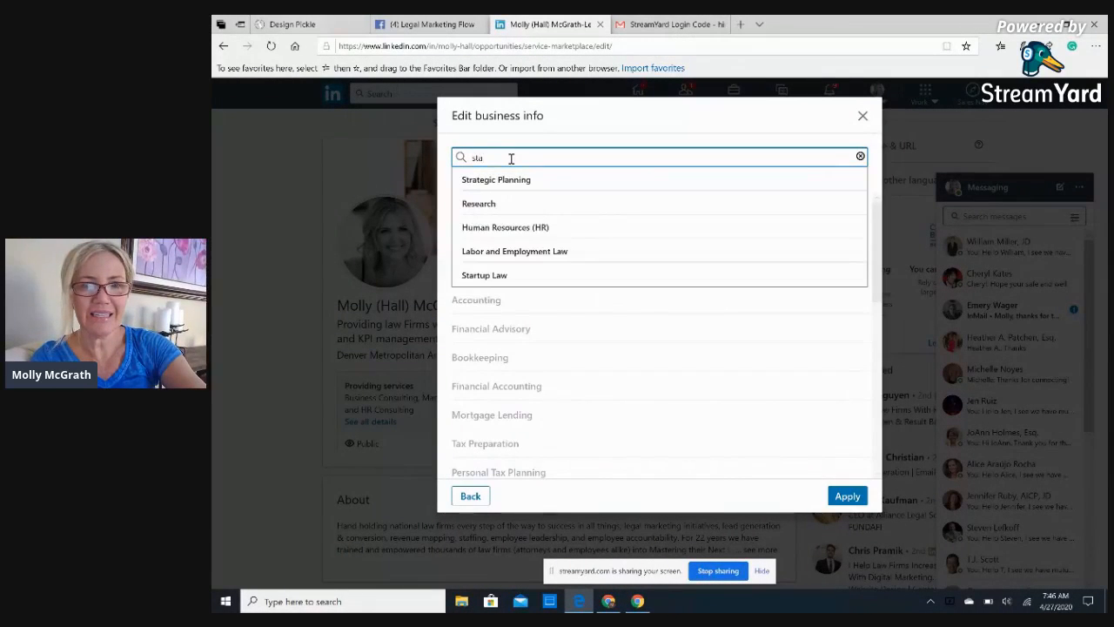
type("ff")
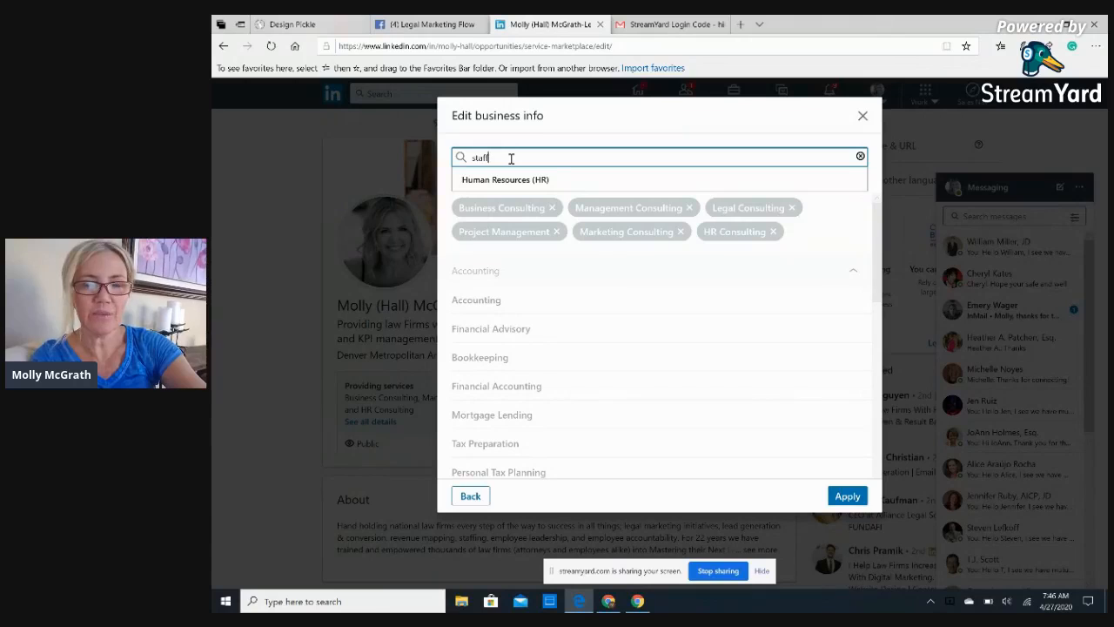
key("BackSpace")
key("BackSpace")
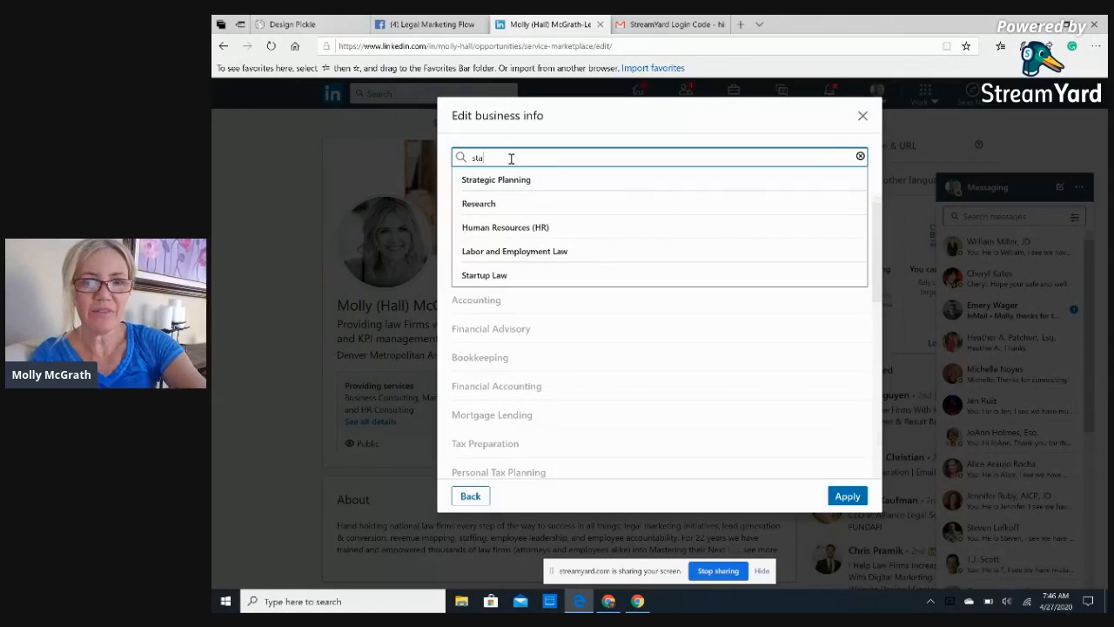
key("BackSpace")
key("BackSpace")
type("taff")
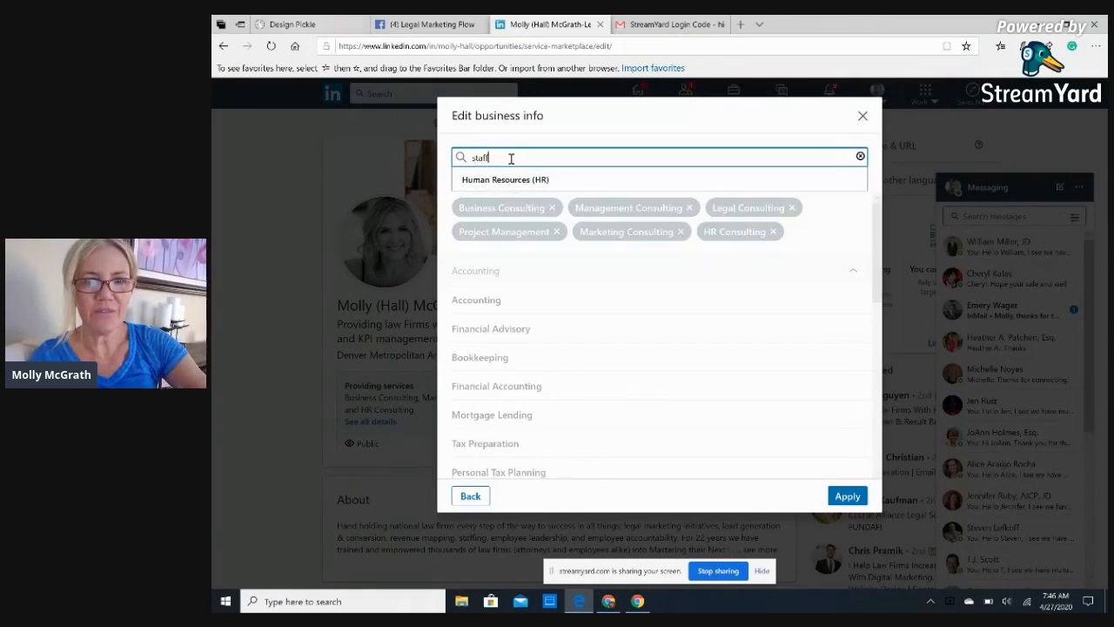
left_click(512, 178)
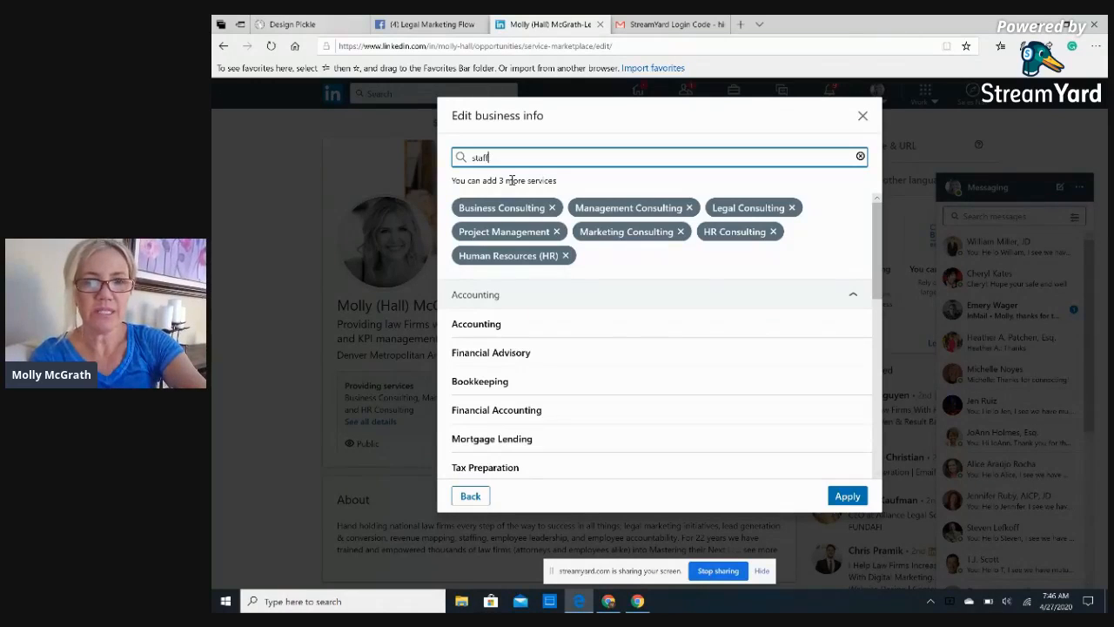
Search the services for "s" and add Strategic Planning to the provided services.
key("BackSpace")
key("BackSpace")
key("BackSpace")
key("BackSpace")
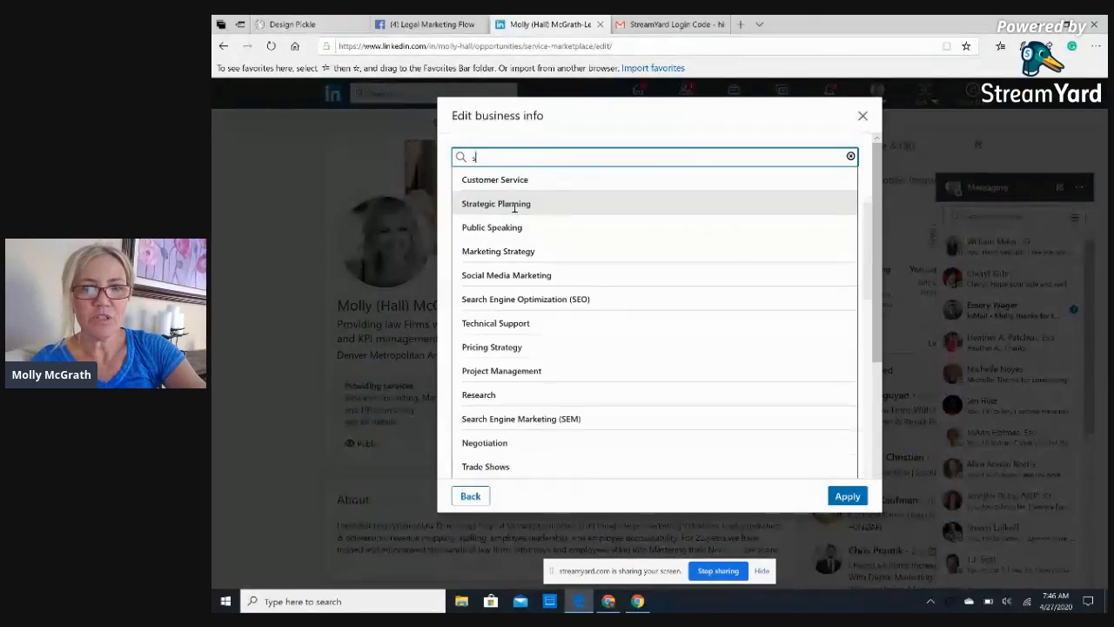
left_click(516, 206)
Search for "pu", add Public Speaking to the provided services, and save the business info.
left_click(494, 158)
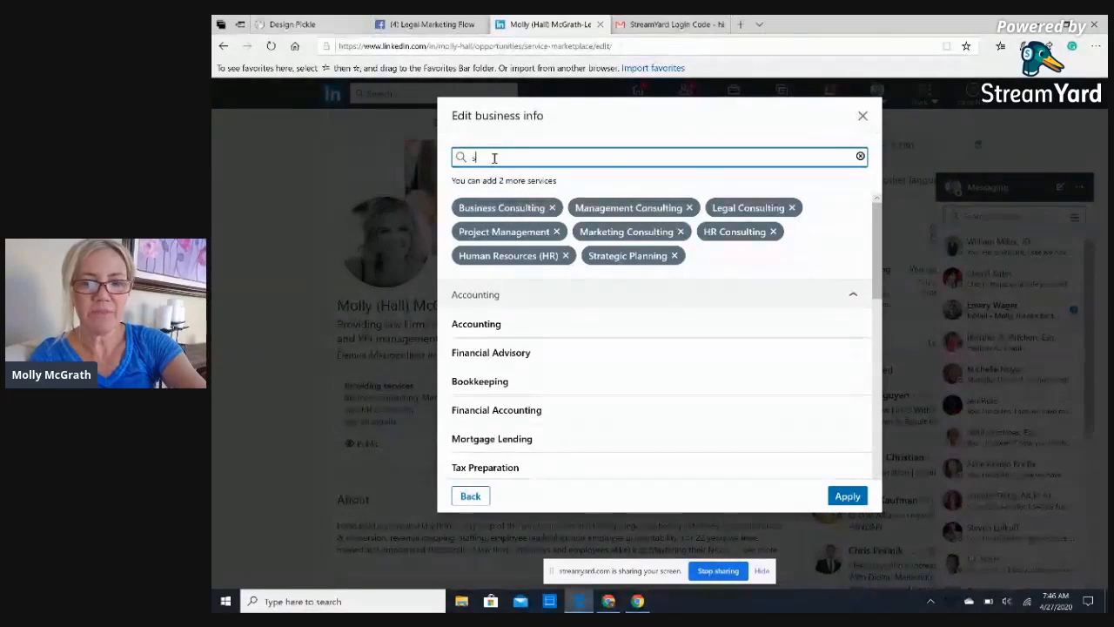
key("BackSpace")
type("pu")
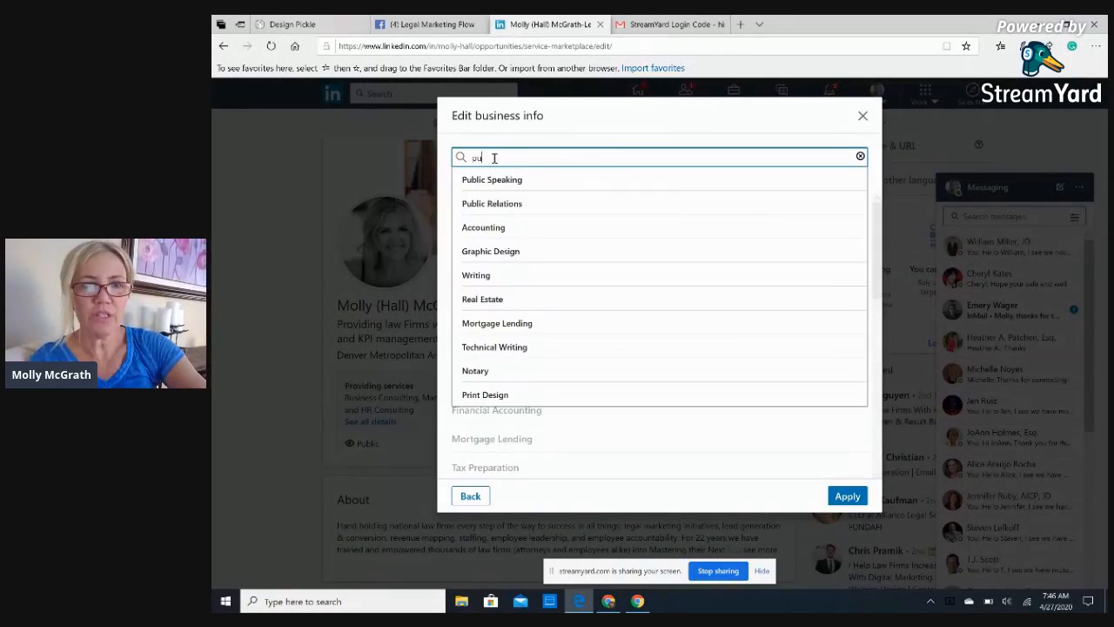
left_click(499, 180)
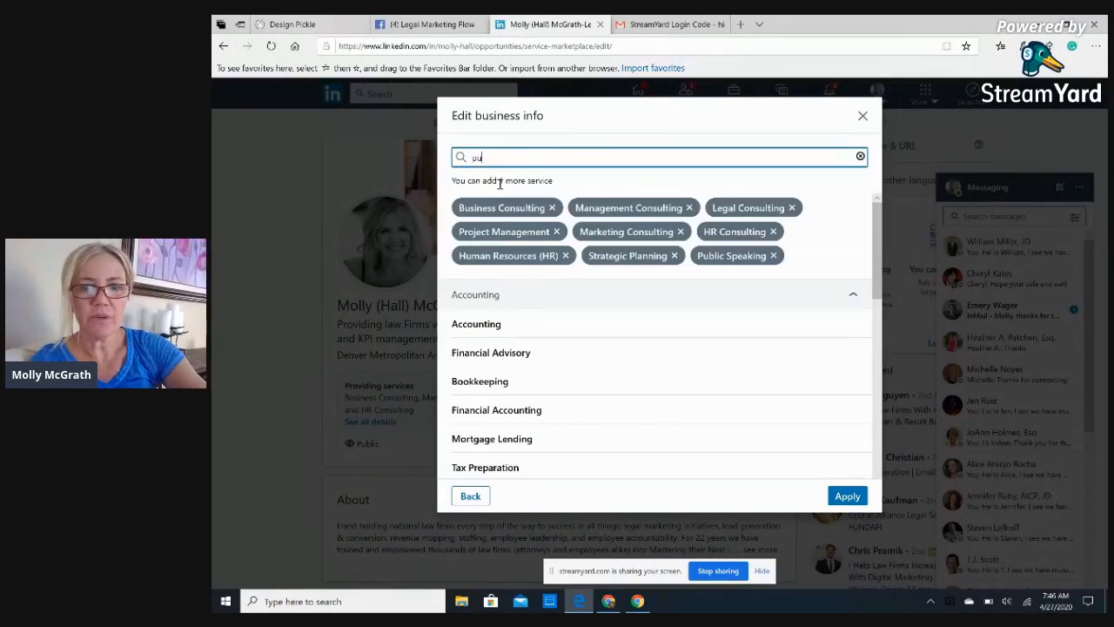
left_click(837, 496)
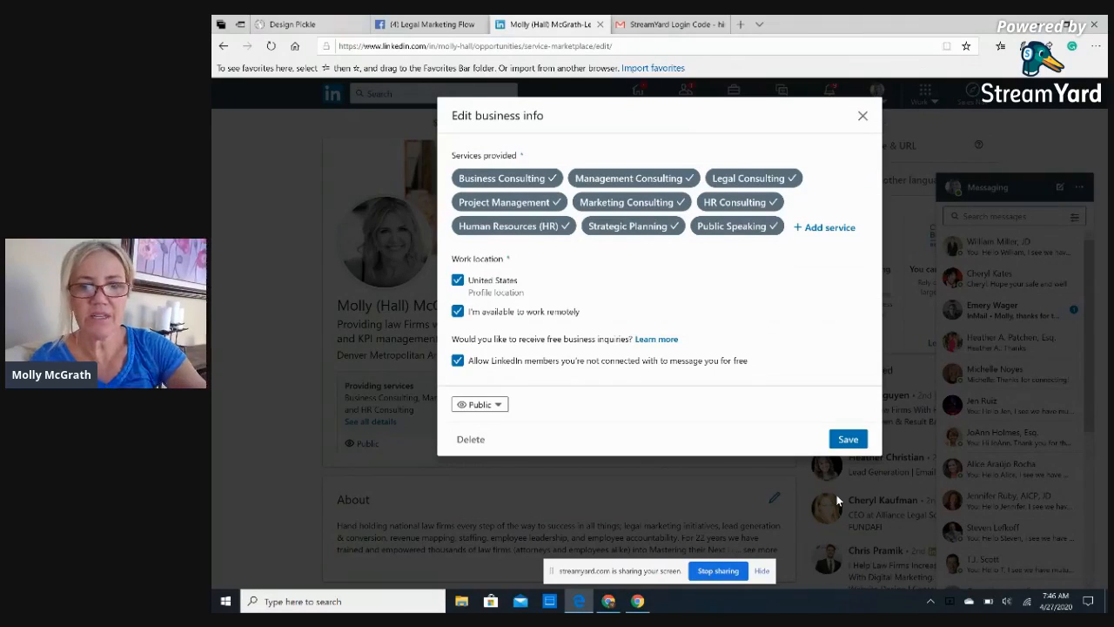
left_click(848, 440)
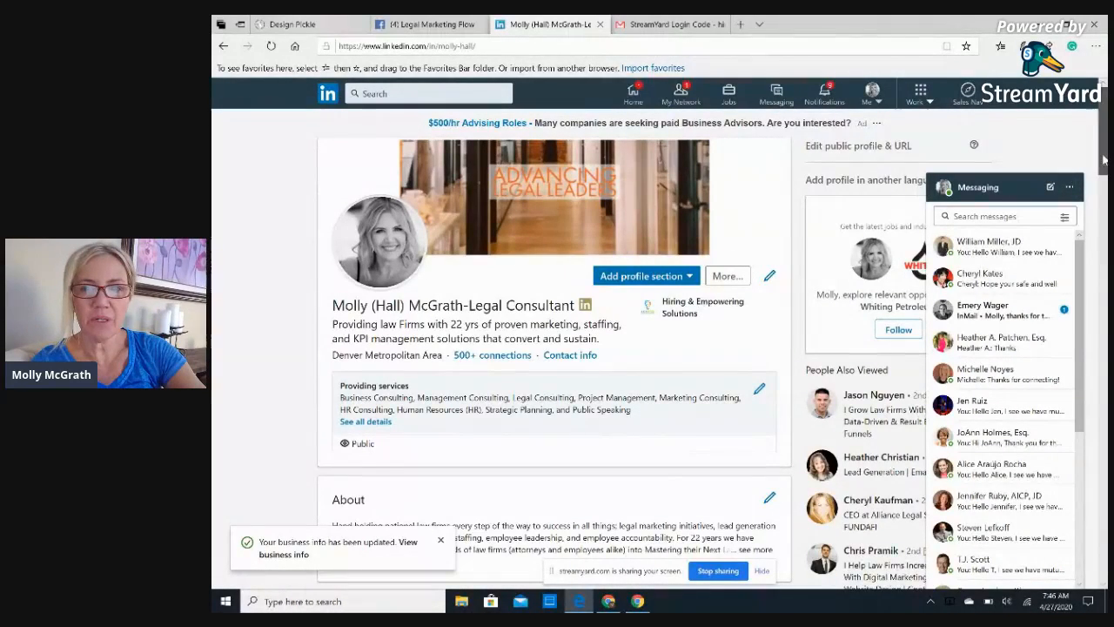
Open the About summary for editing and read it from the opening paragraph through to the contact details.
scroll(1103, 160, "down", 3)
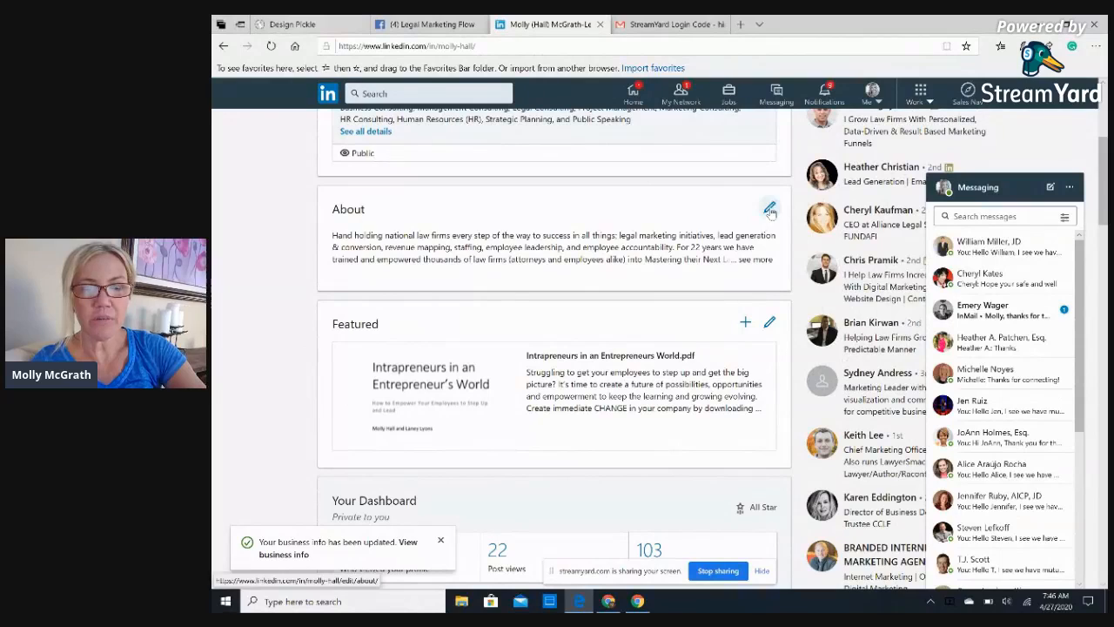
left_click(770, 210)
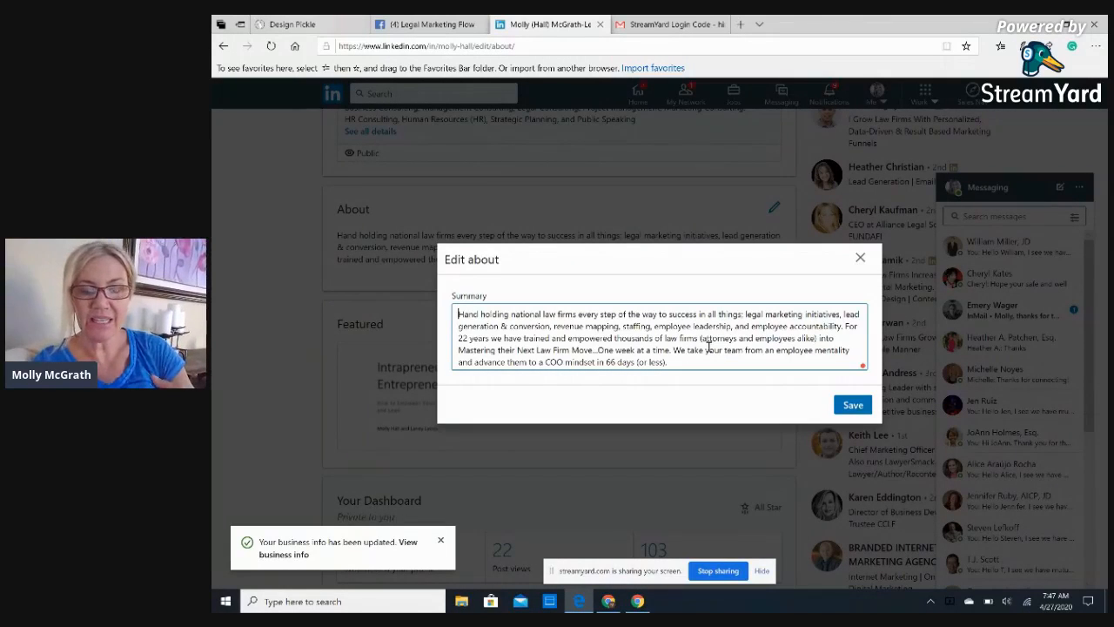
scroll(708, 347, "down", 2)
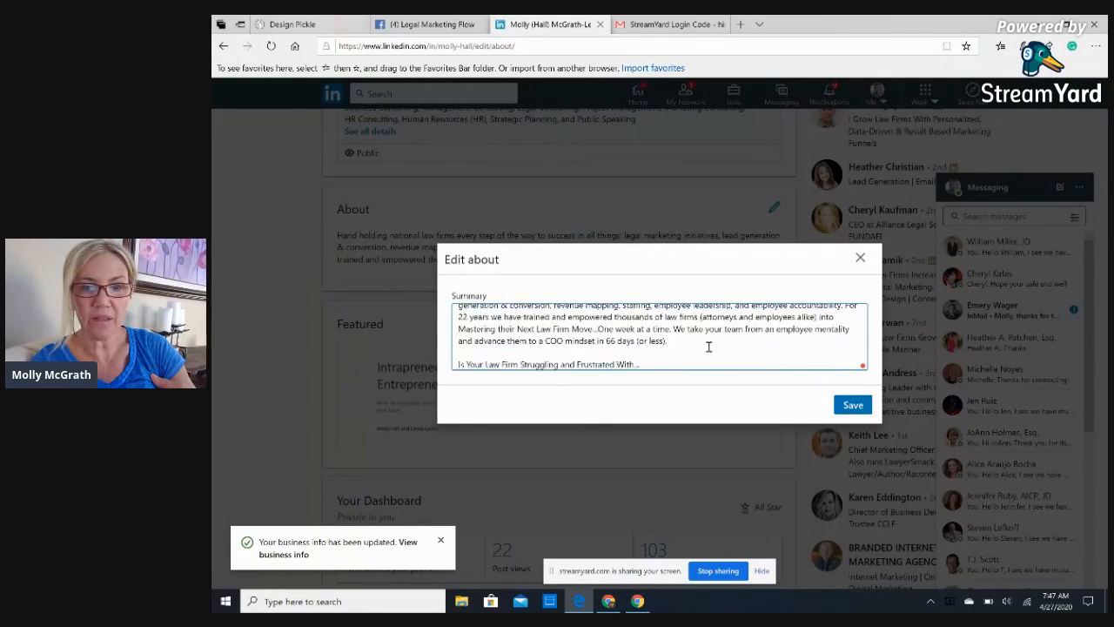
scroll(709, 347, "down", 3)
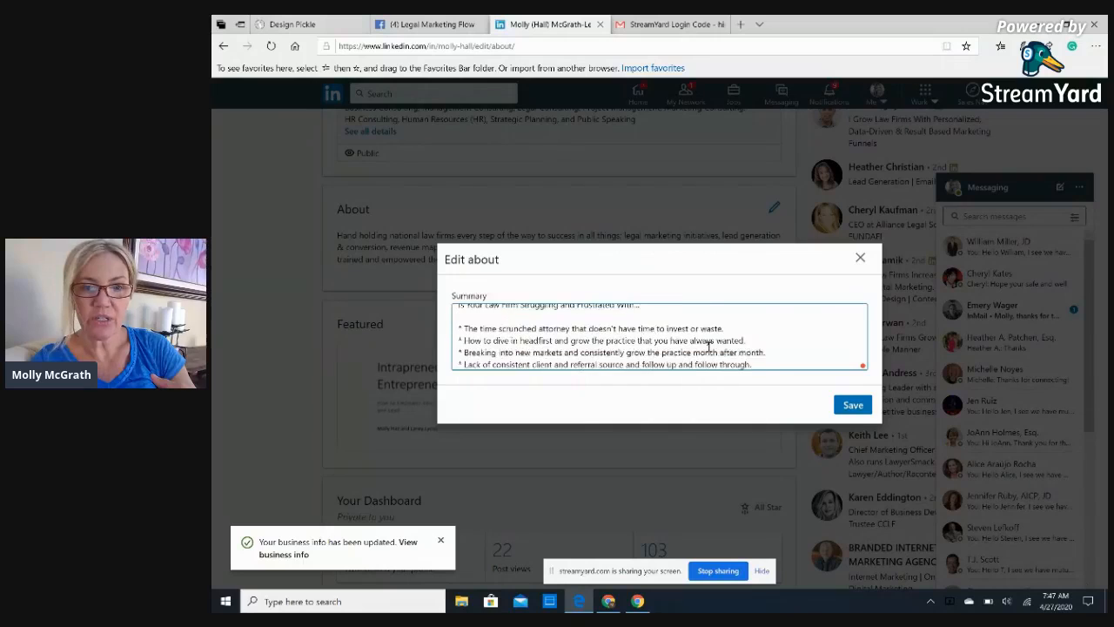
scroll(708, 347, "down", 2)
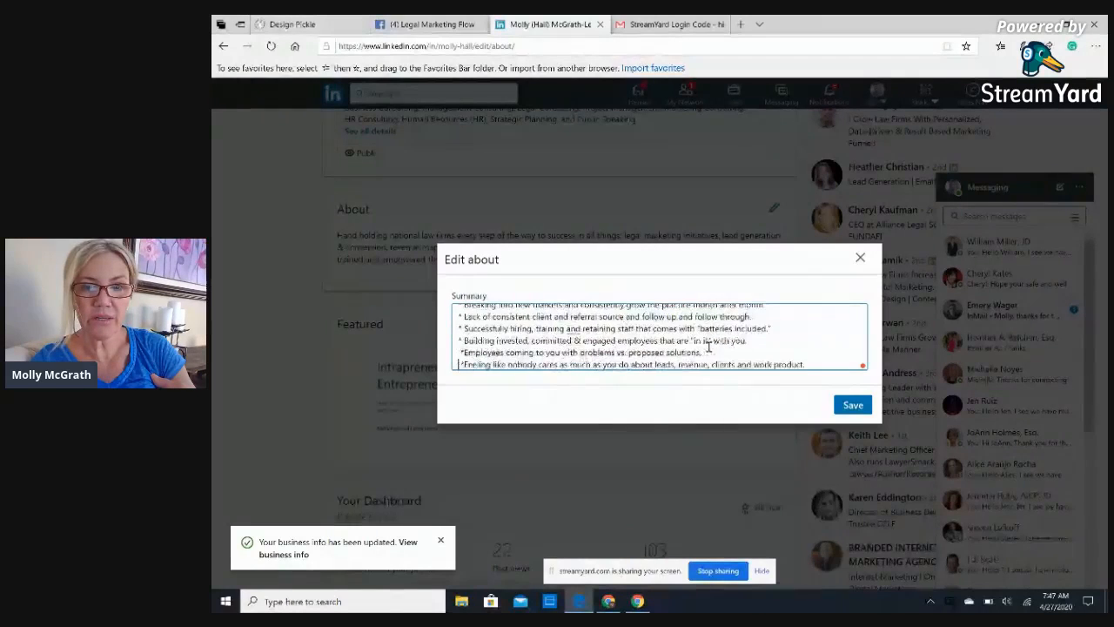
scroll(708, 347, "down", 5)
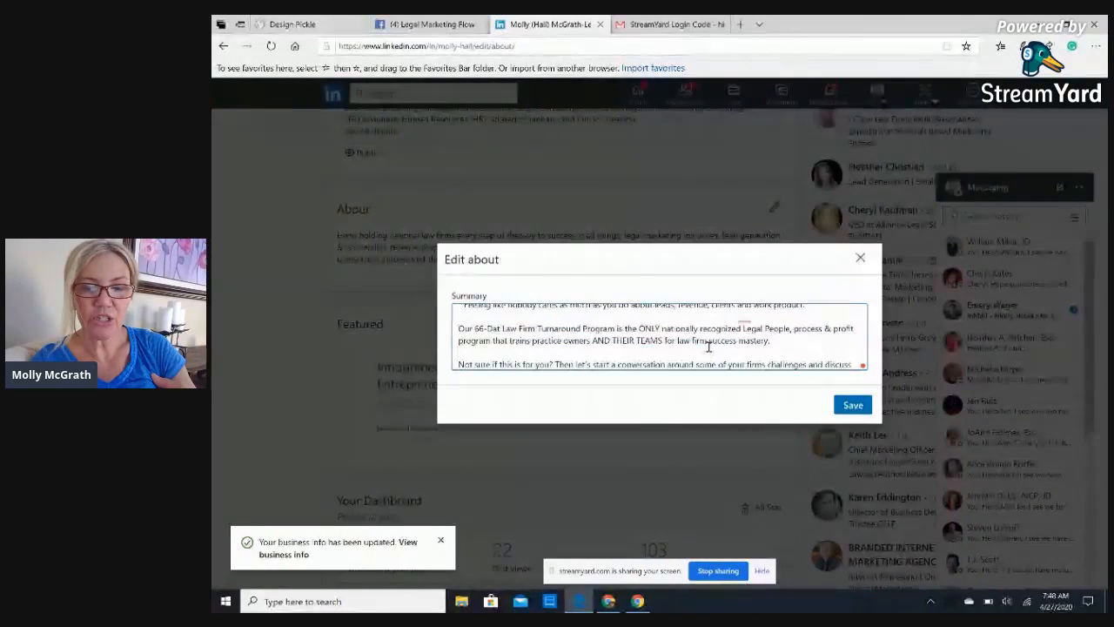
scroll(709, 346, "down", 5)
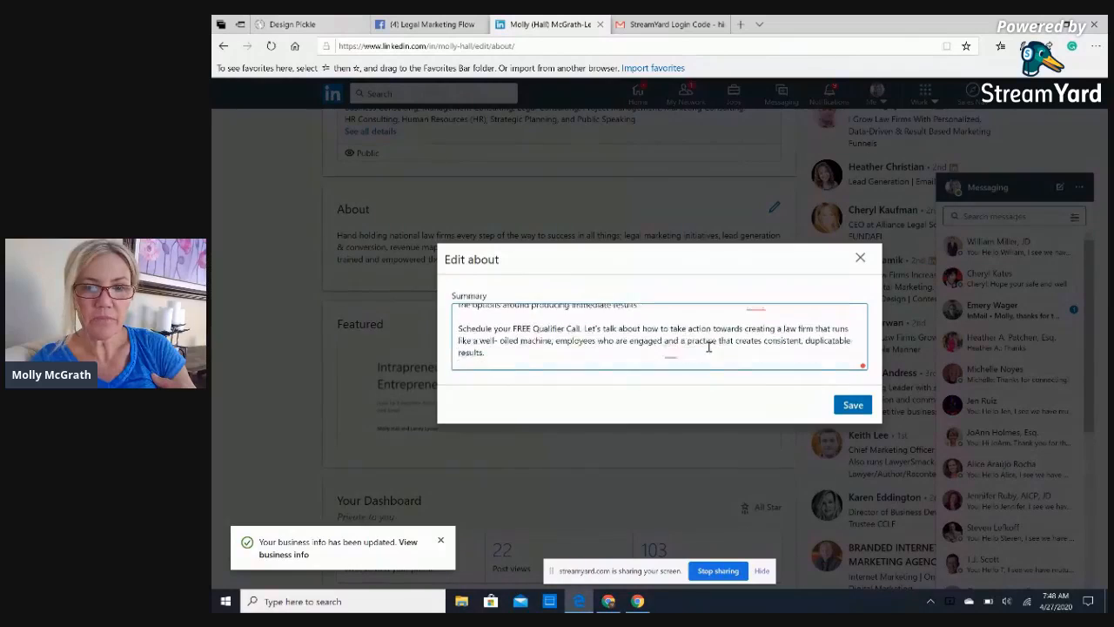
scroll(708, 347, "down", 5)
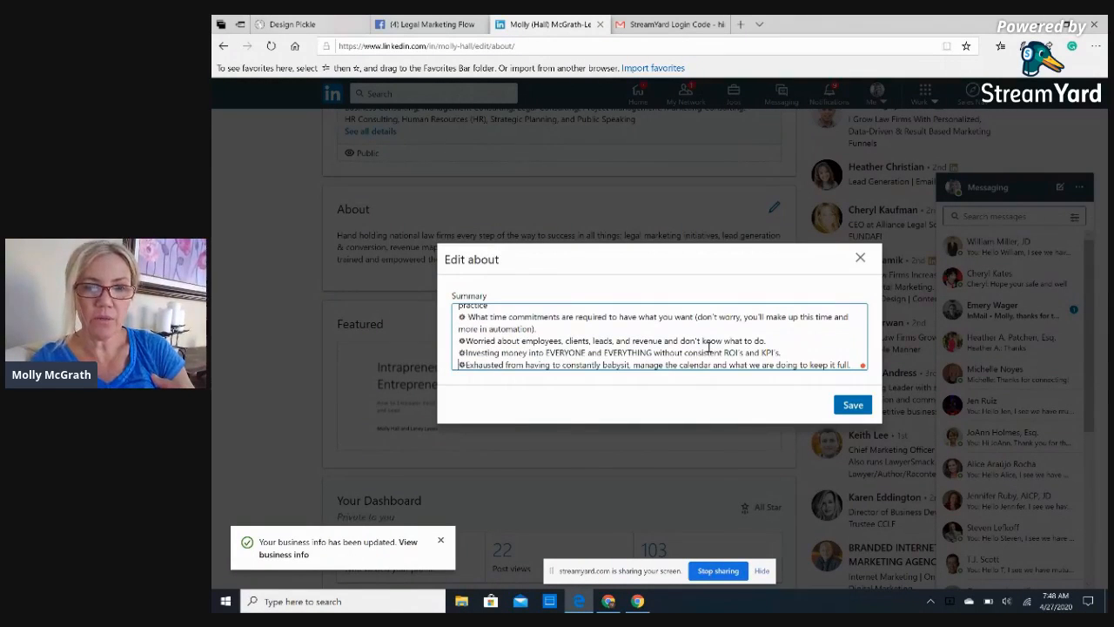
scroll(709, 346, "up", 3)
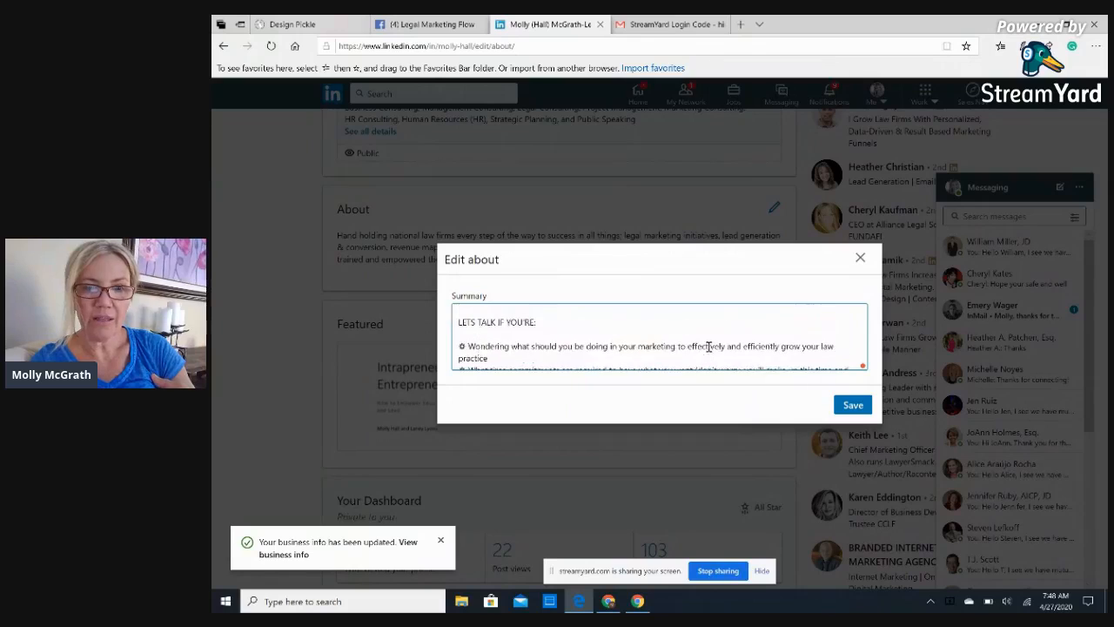
scroll(708, 347, "down", 5)
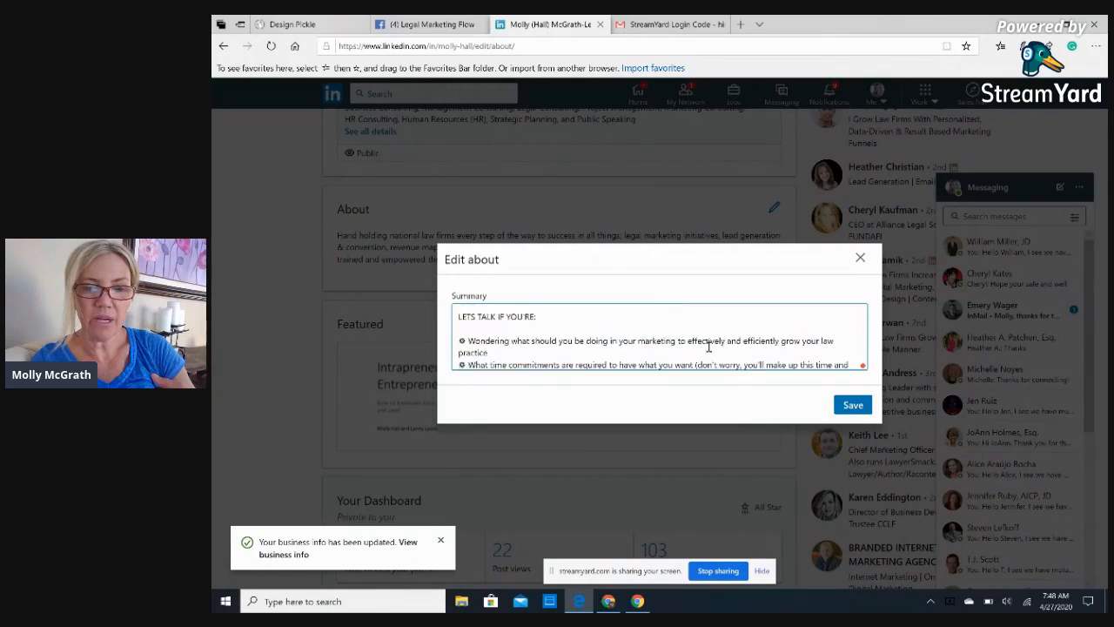
scroll(709, 347, "down", 2)
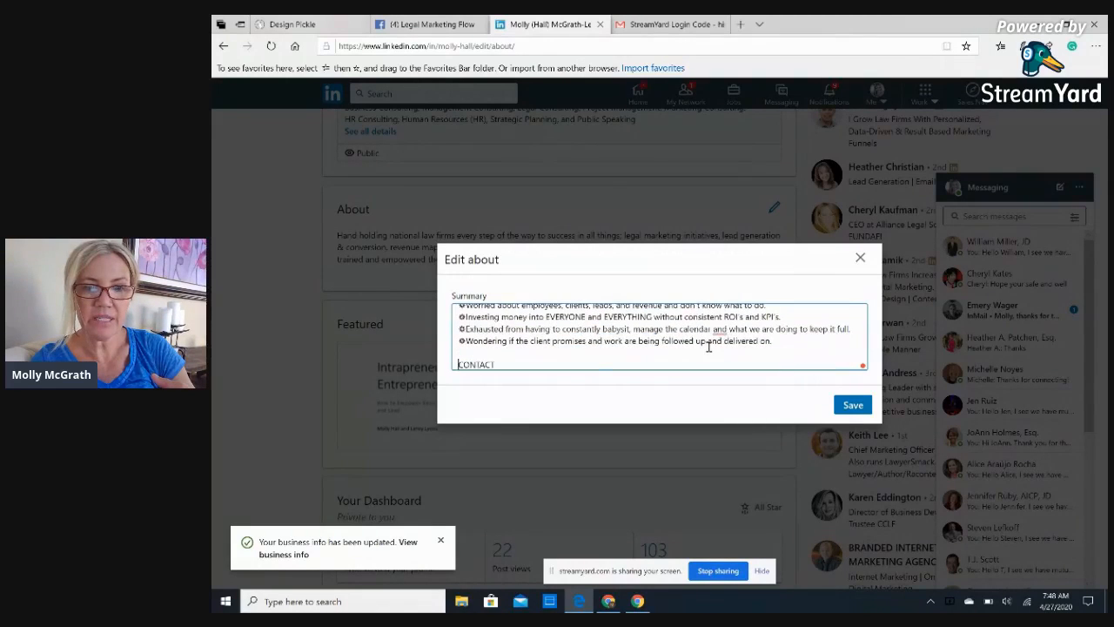
scroll(709, 346, "down", 1)
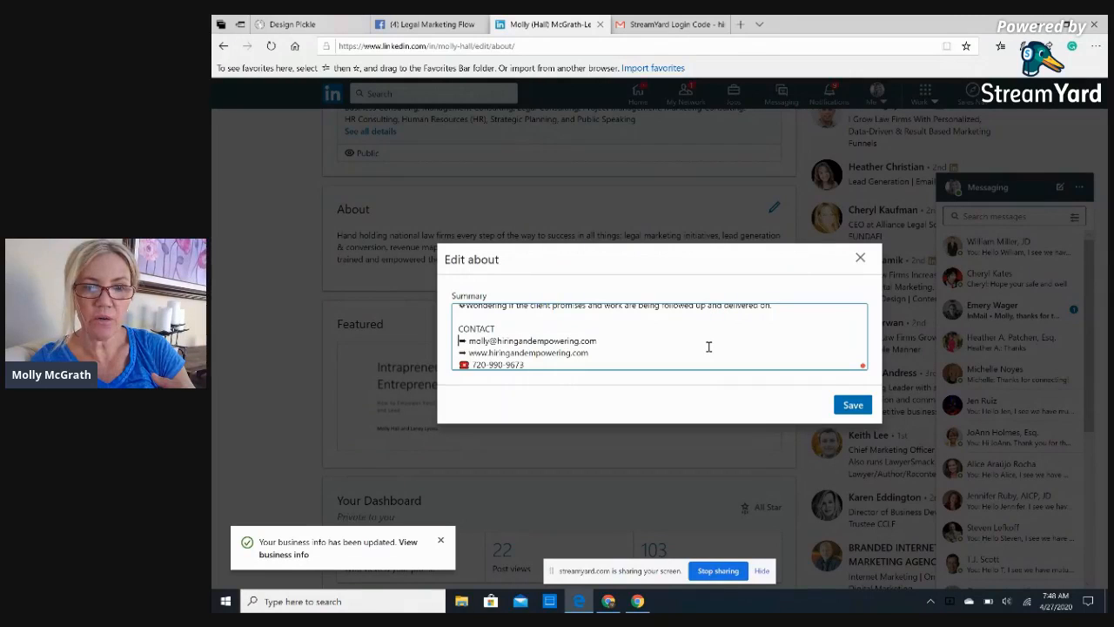
Look back over the About summary from the contact details to its opening paragraph and save it.
scroll(708, 346, "up", 10)
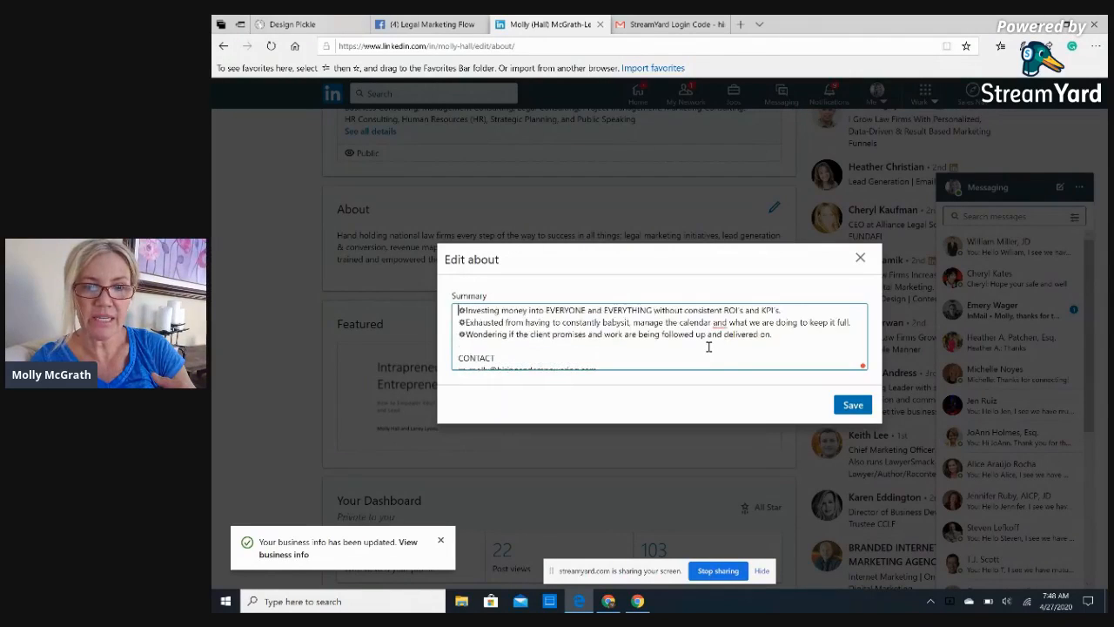
scroll(708, 346, "up", 5)
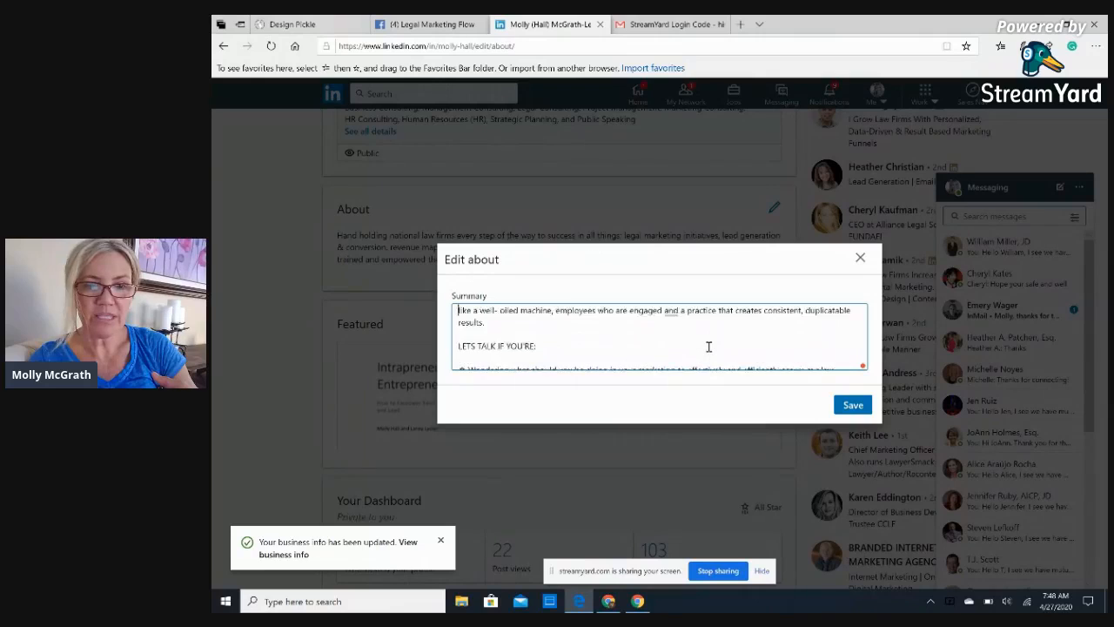
scroll(708, 346, "up", 6)
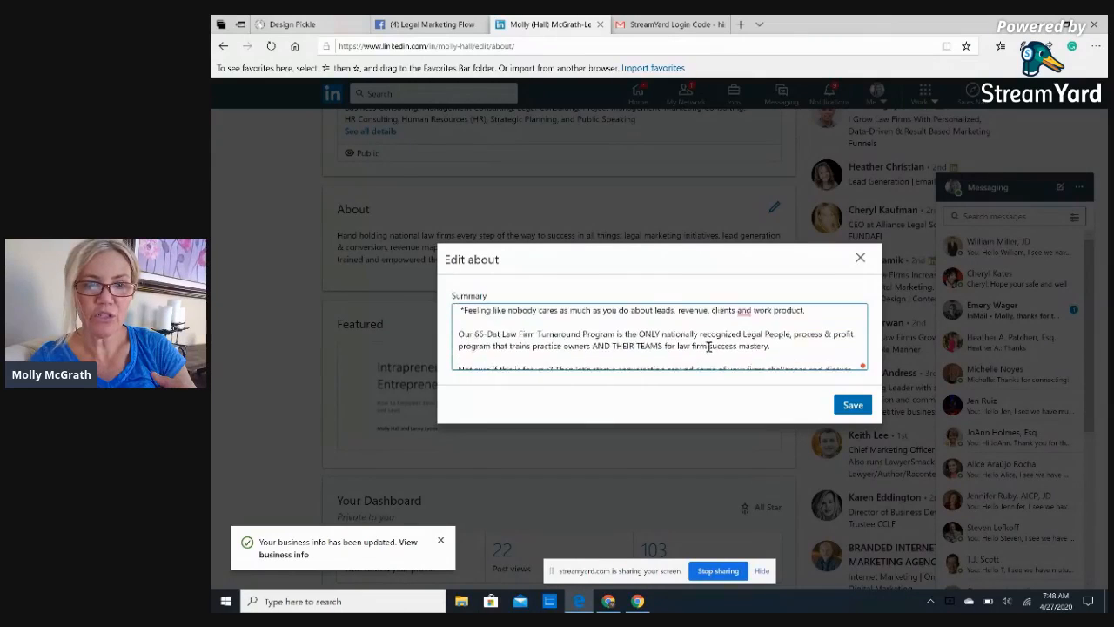
scroll(709, 346, "up", 4)
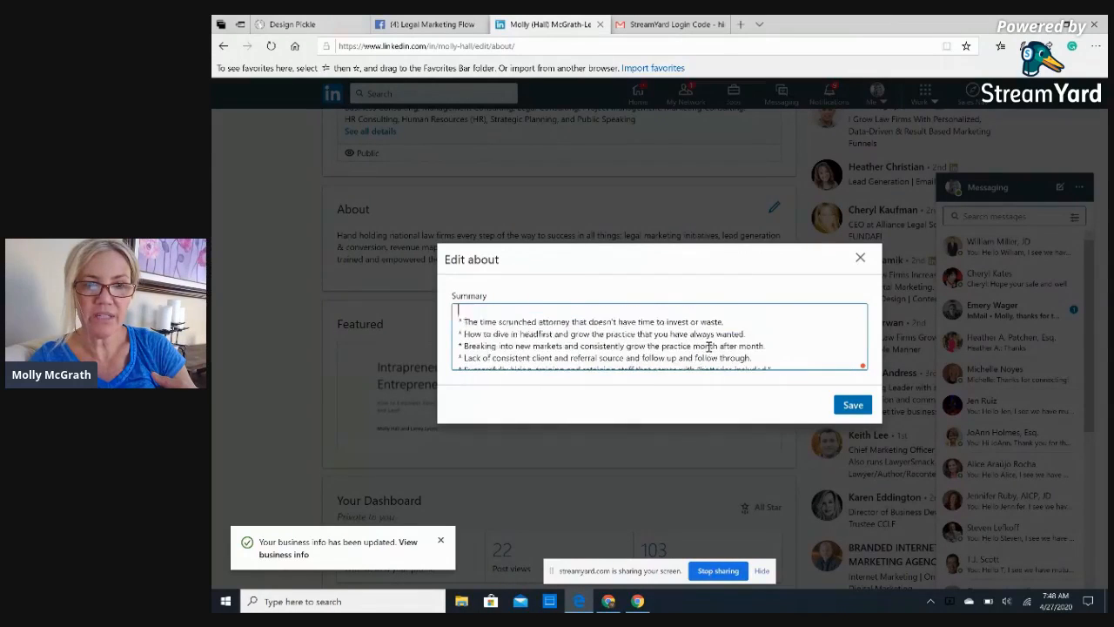
scroll(709, 347, "up", 5)
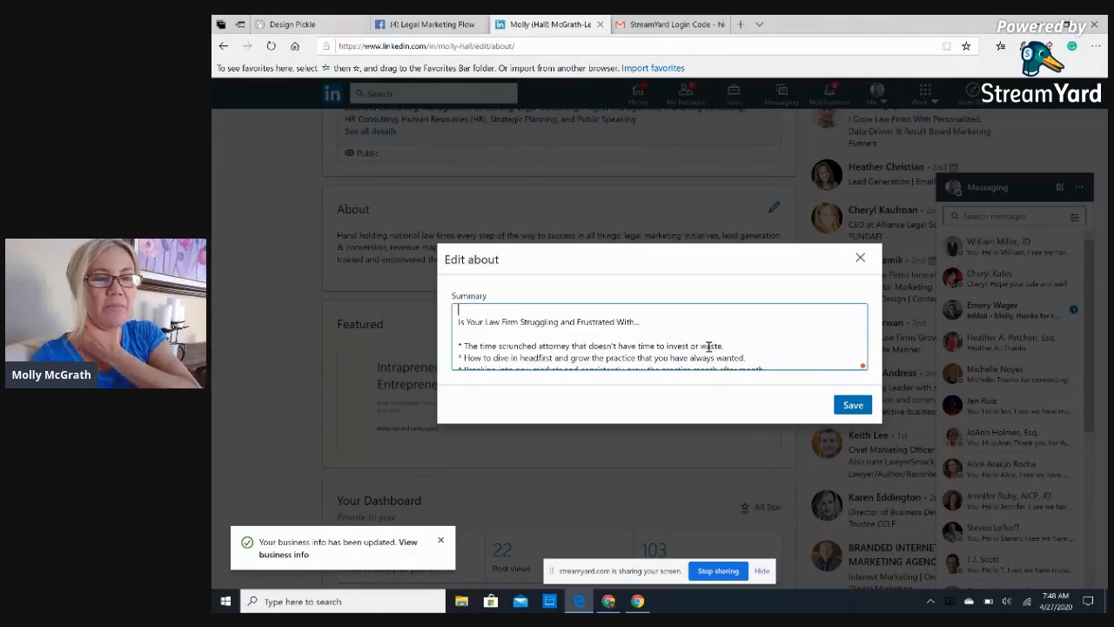
scroll(708, 347, "up", 2)
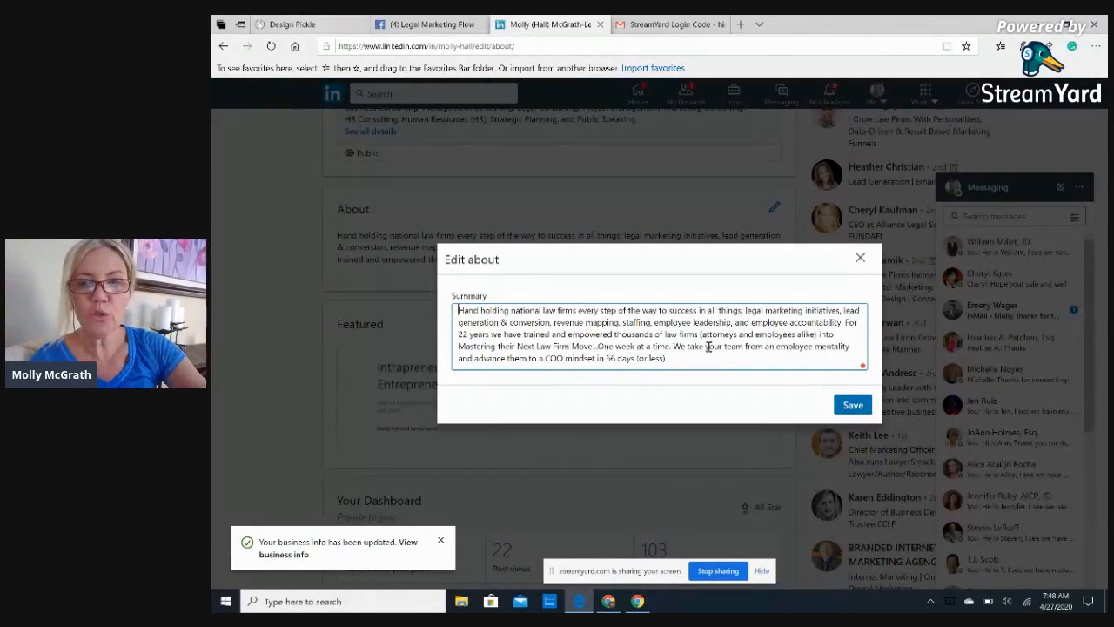
left_click(853, 406)
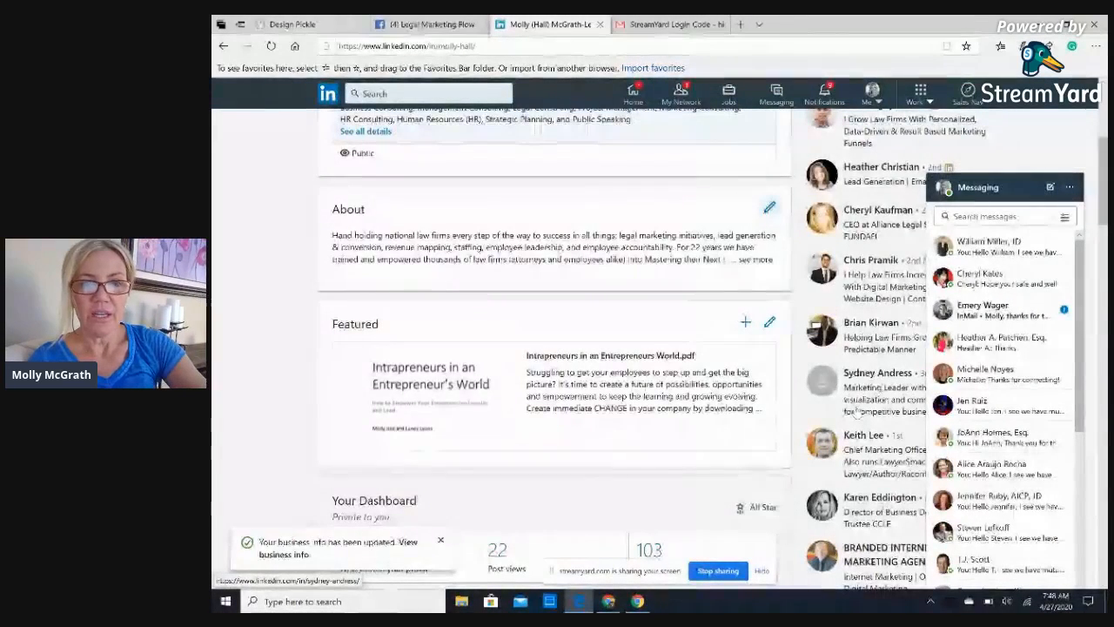
Inspect the editing options for the Featured section's PDF, finish without changing it, and return to the profile's intro.
left_click(770, 324)
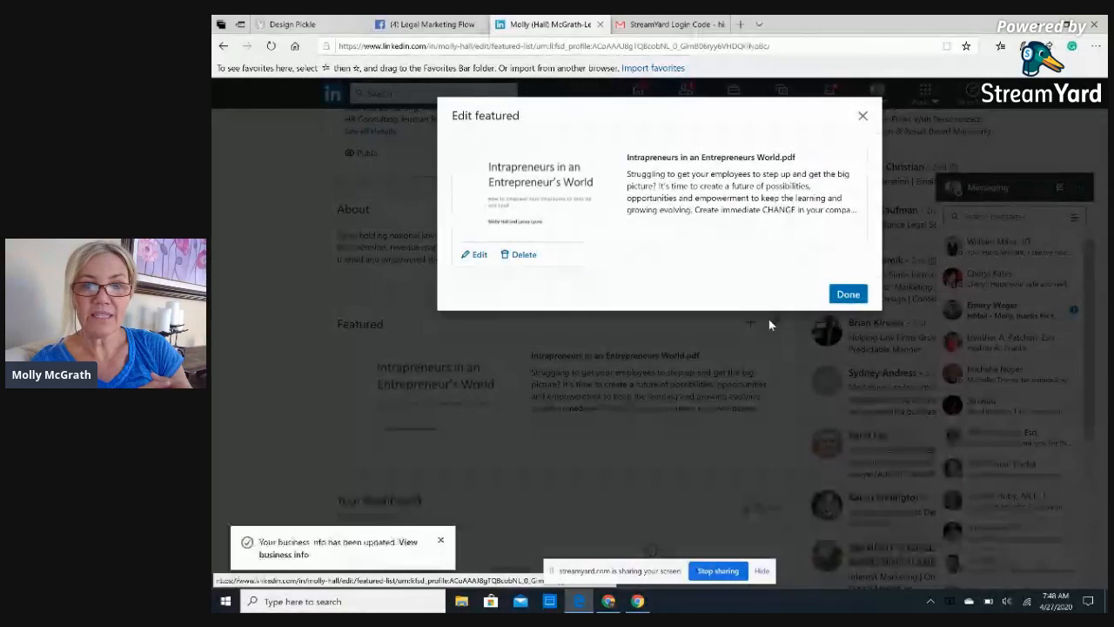
left_click(842, 297)
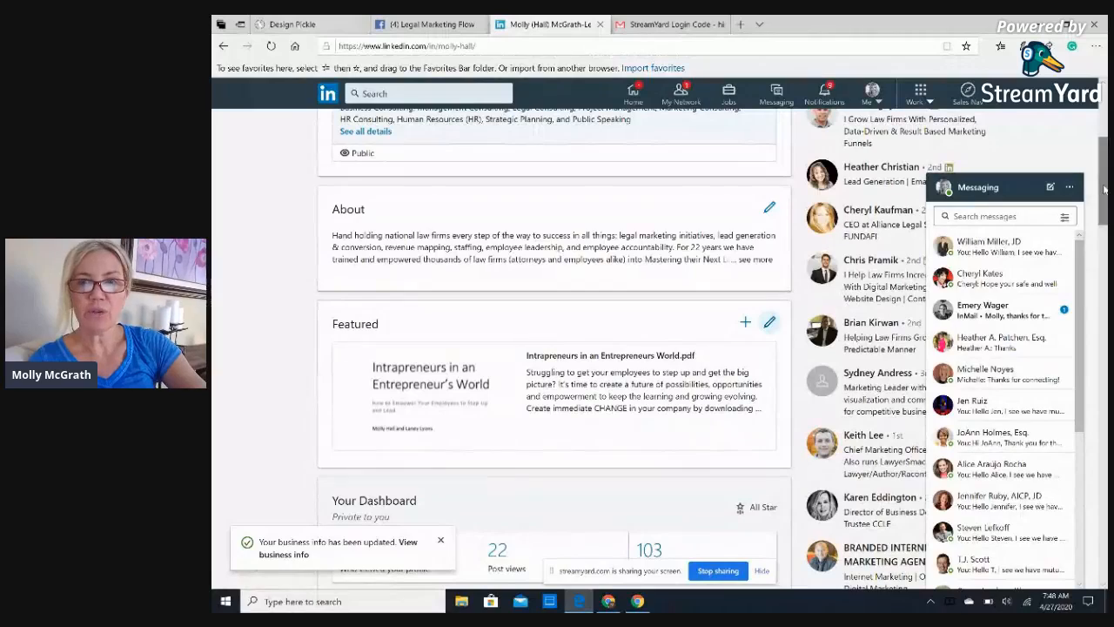
scroll(1103, 190, "up", 5)
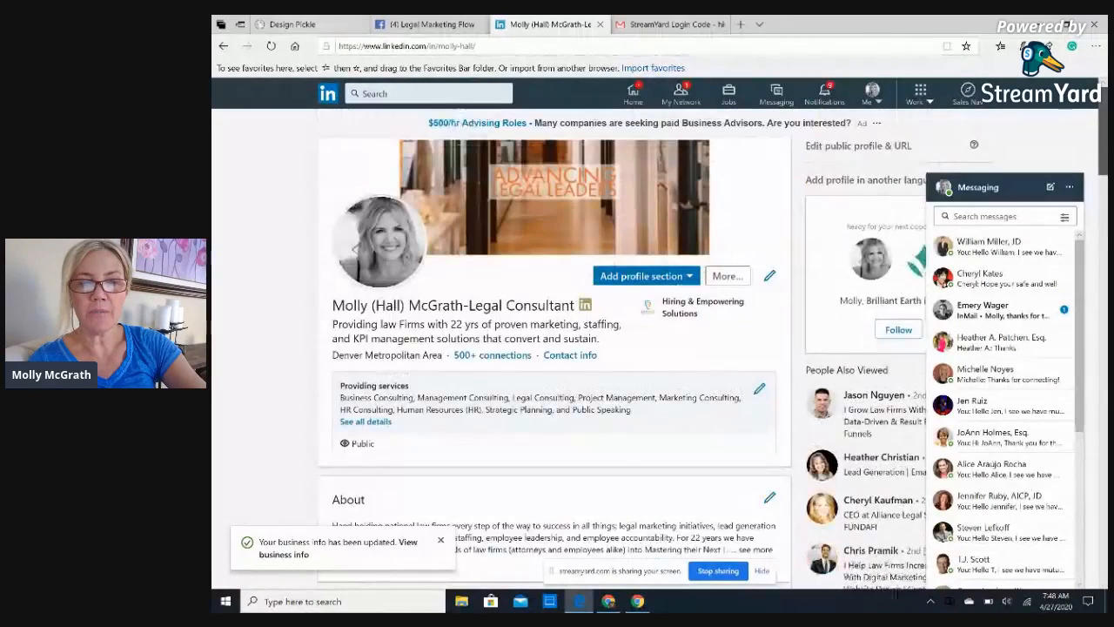
Open the profile viewer statistics from the dashboard and examine the weekly view counts along the 90-day trend chart.
scroll(1104, 190, "down", 3)
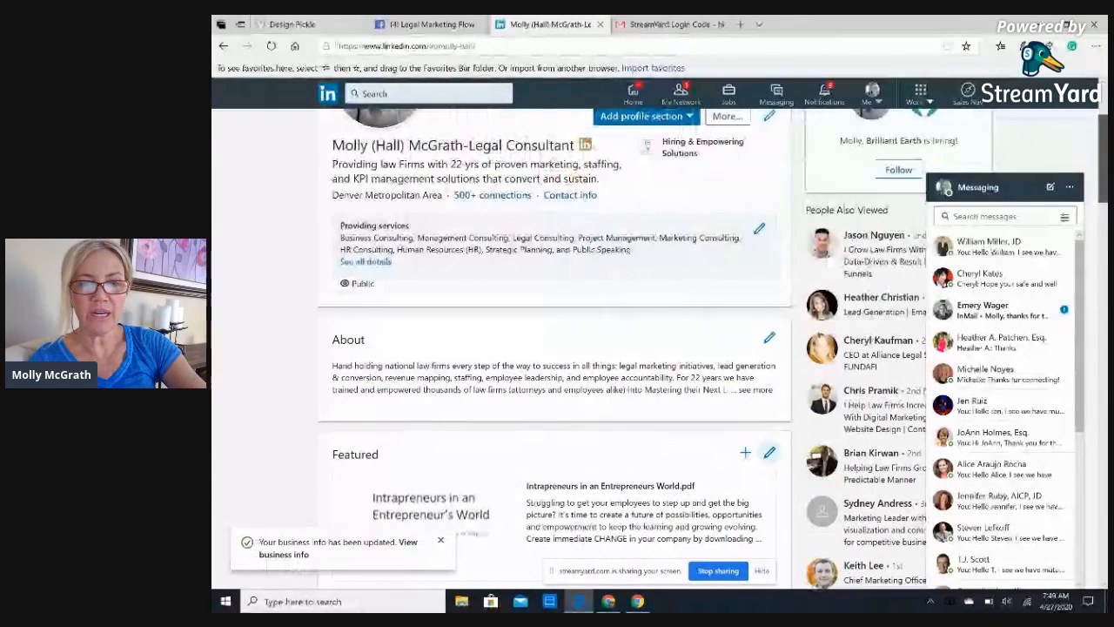
scroll(1104, 189, "down", 3)
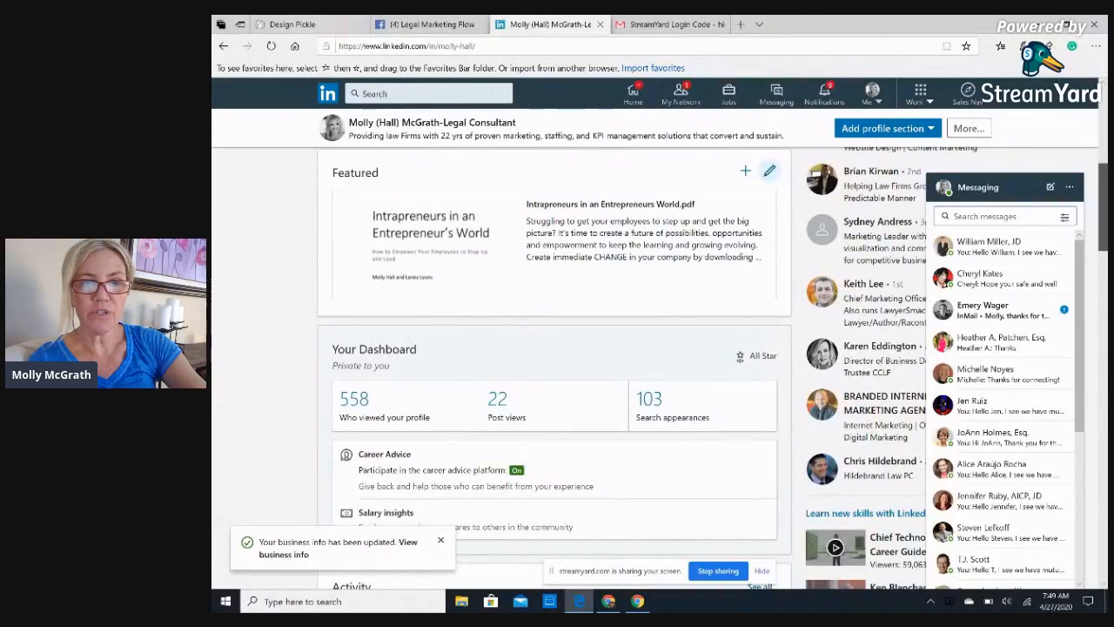
scroll(554, 349, "down", 2)
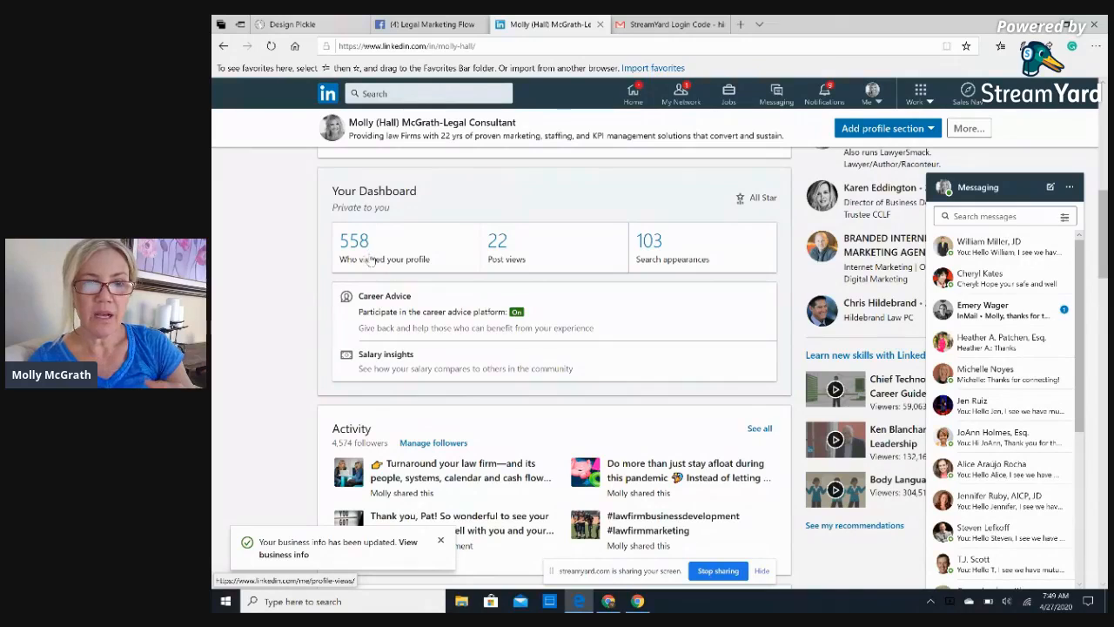
left_click(358, 247)
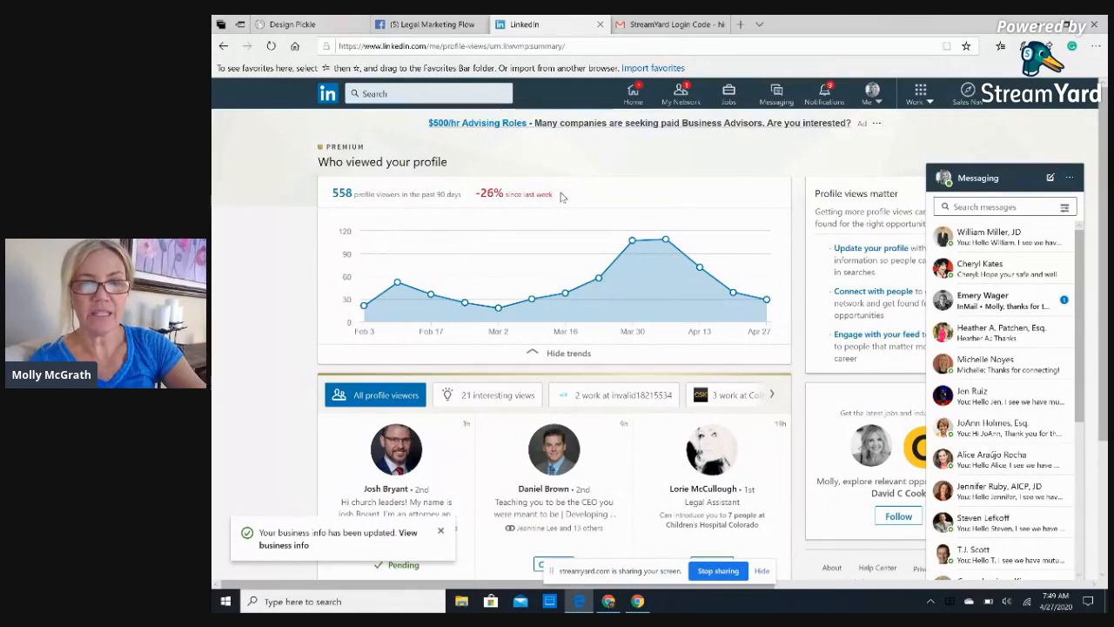
mouse_move(632, 242)
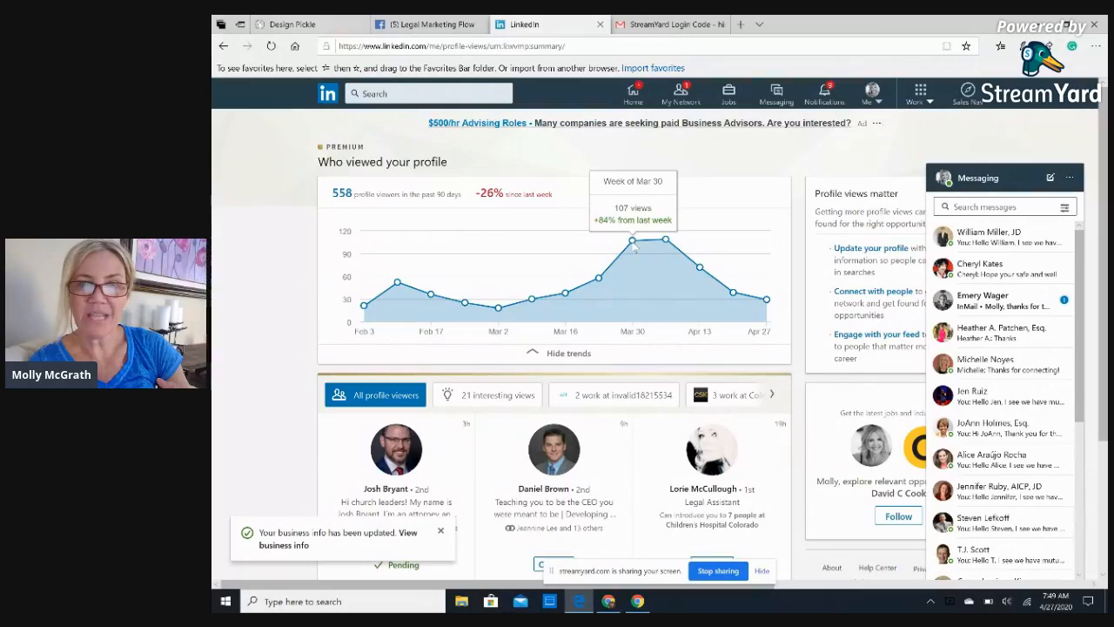
mouse_move(667, 243)
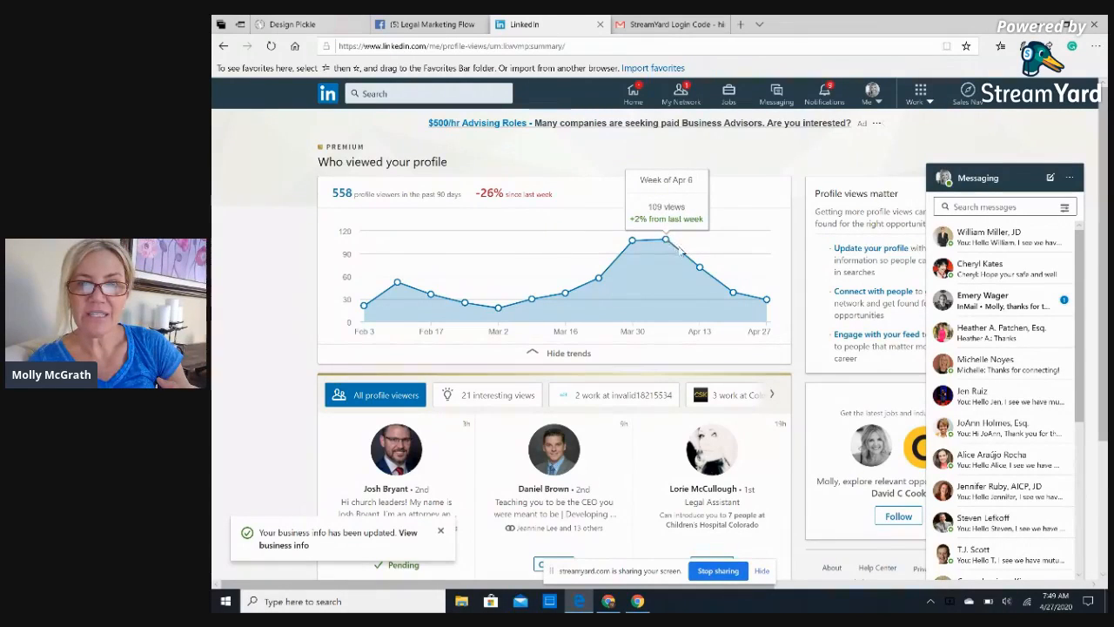
mouse_move(697, 267)
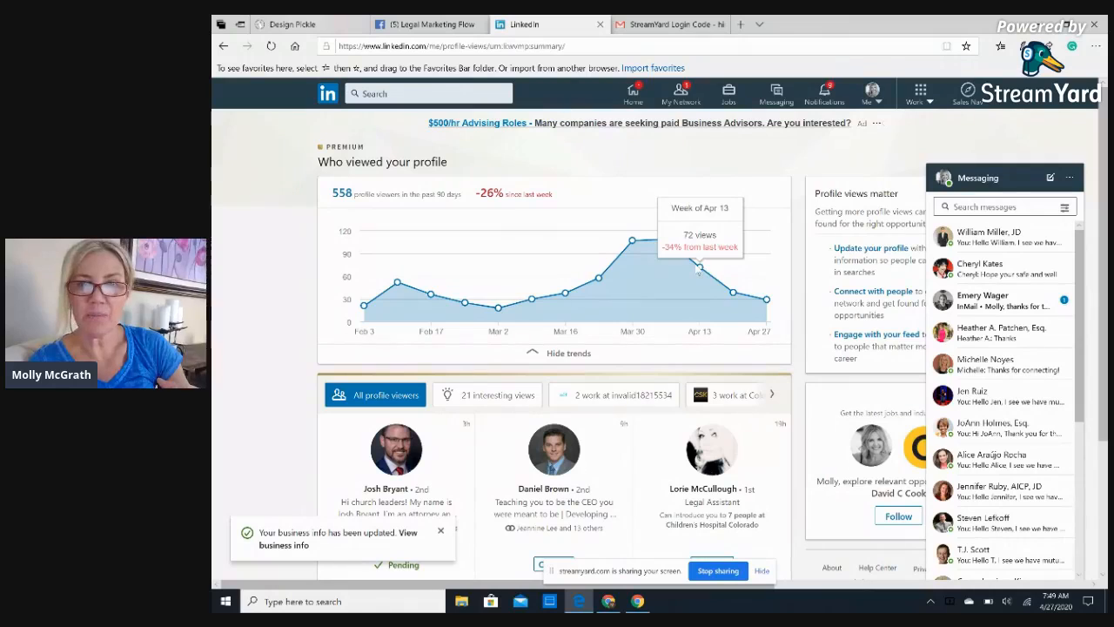
mouse_move(756, 303)
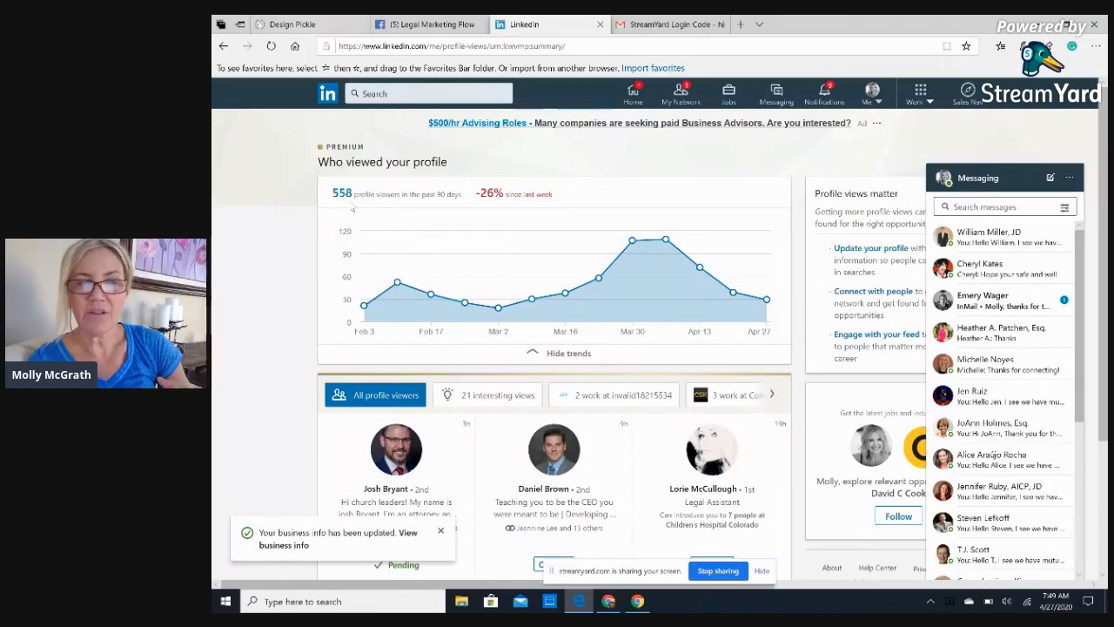
mouse_move(364, 306)
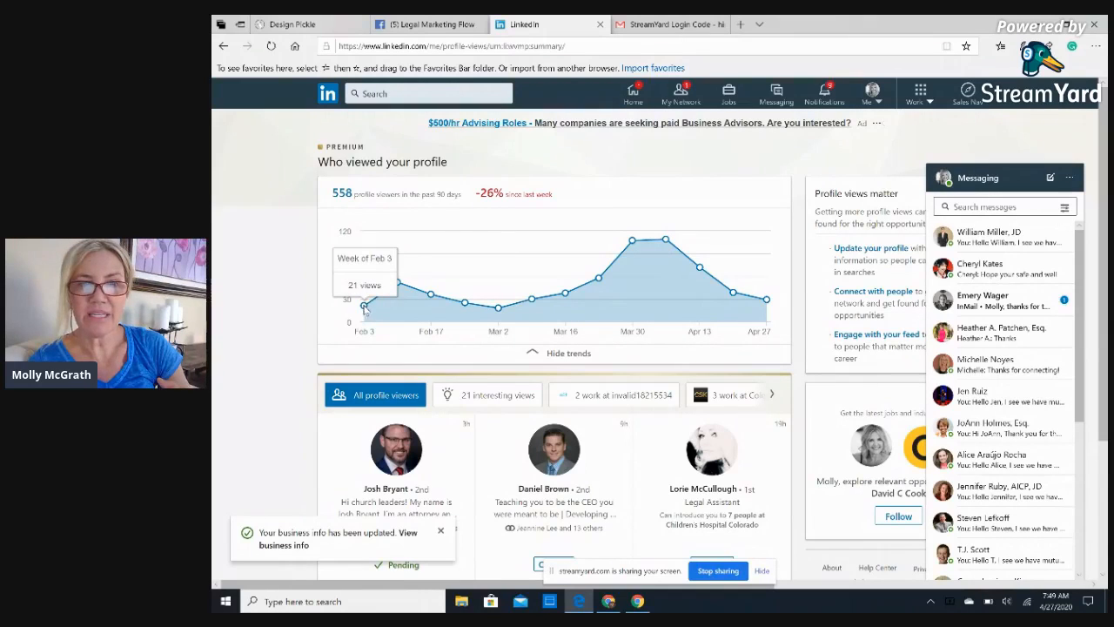
mouse_move(399, 288)
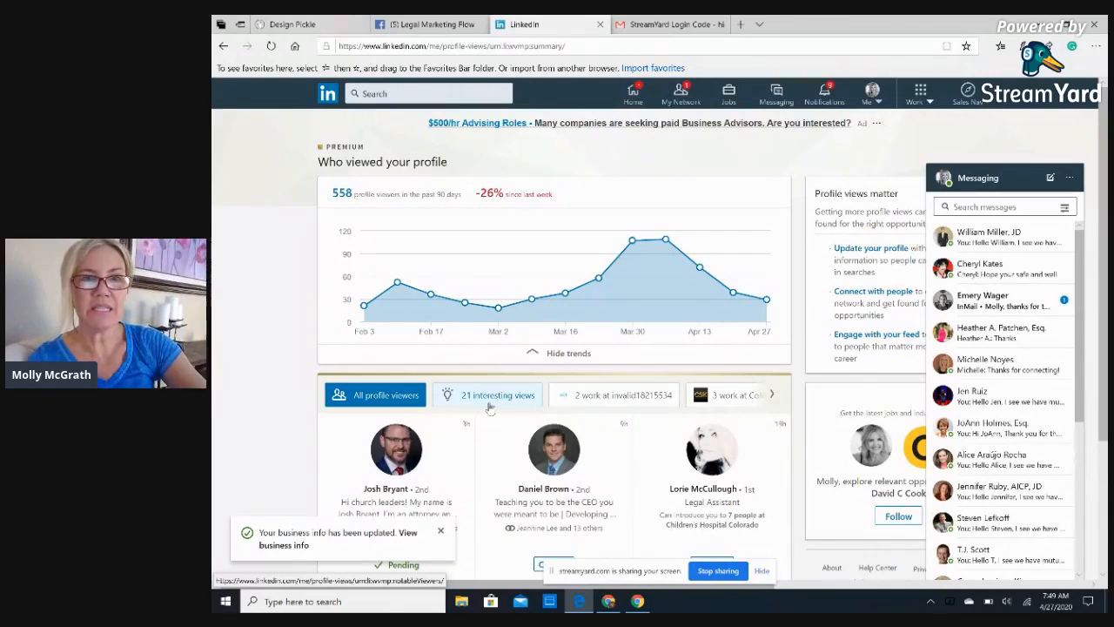
Return to the profile, highlight the name and headline in the intro, and glance over the dashboard figures.
left_click(224, 46)
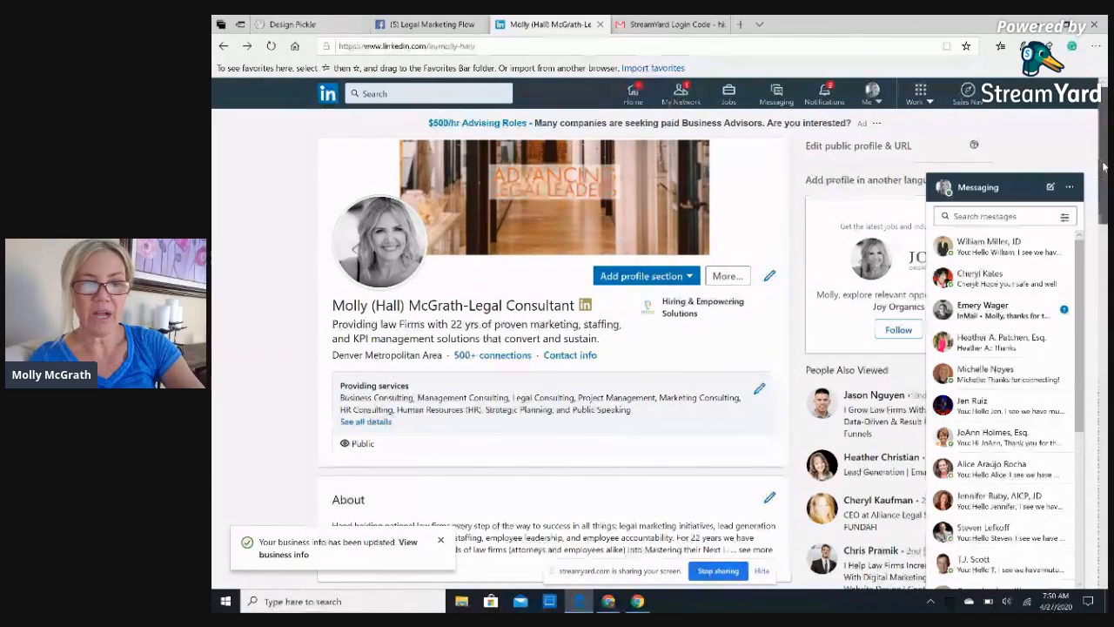
left_click_drag(1104, 166, 1106, 180)
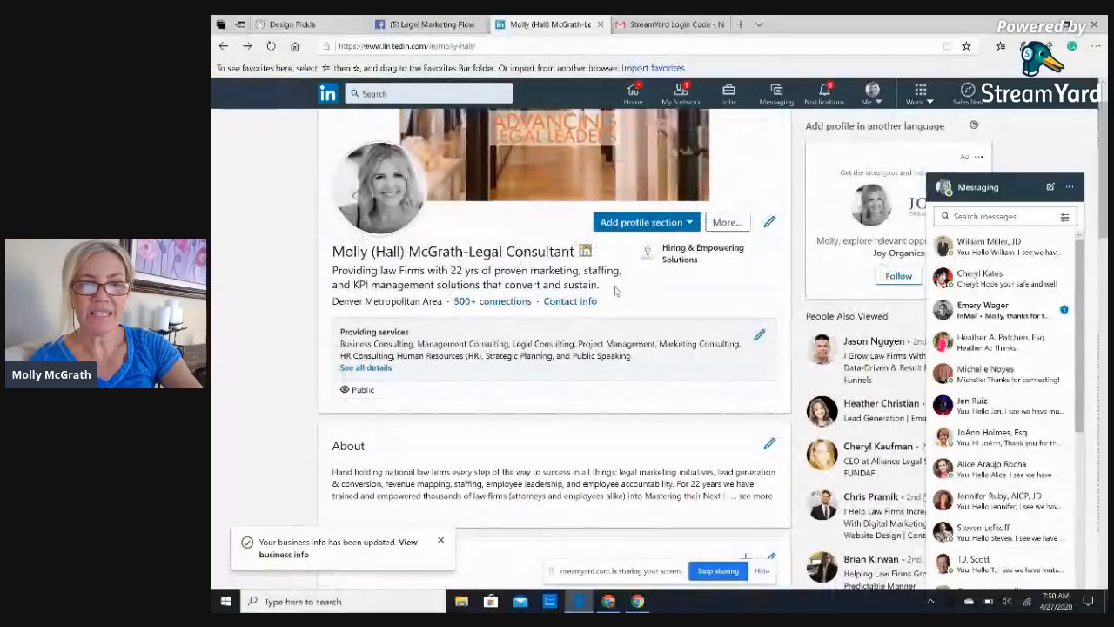
left_click_drag(614, 290, 330, 258)
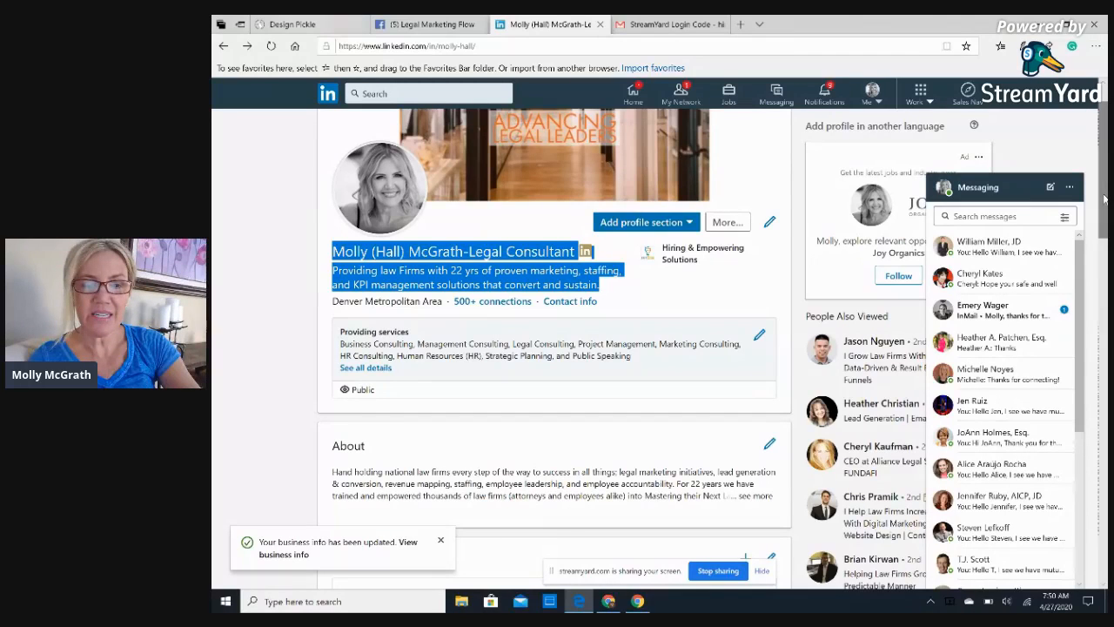
scroll(1104, 200, "down", 5)
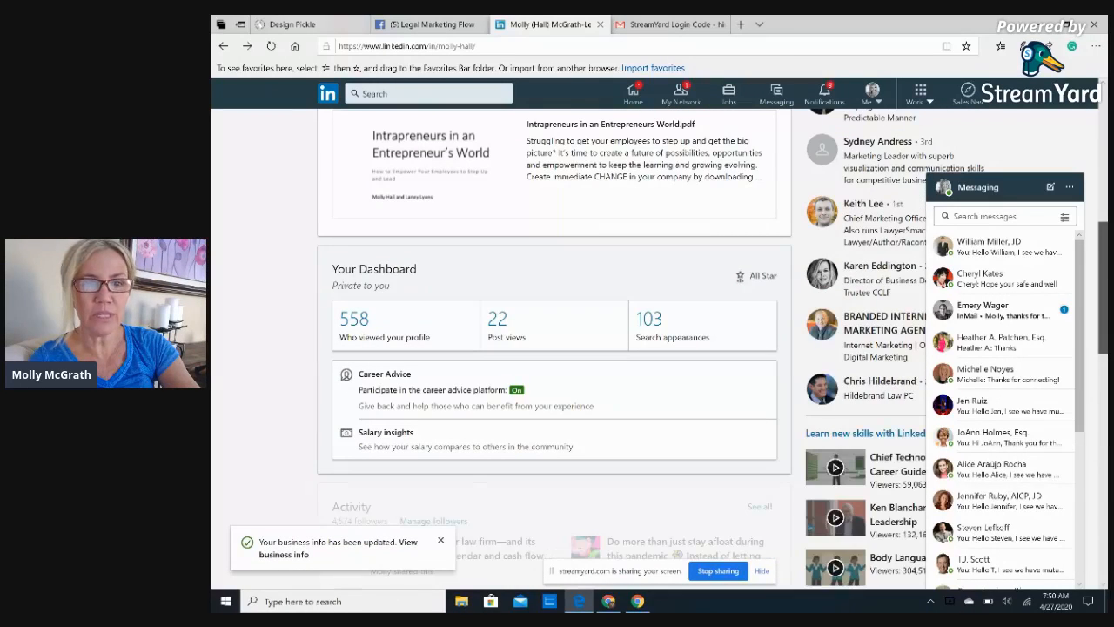
scroll(1099, 170, "up", 5)
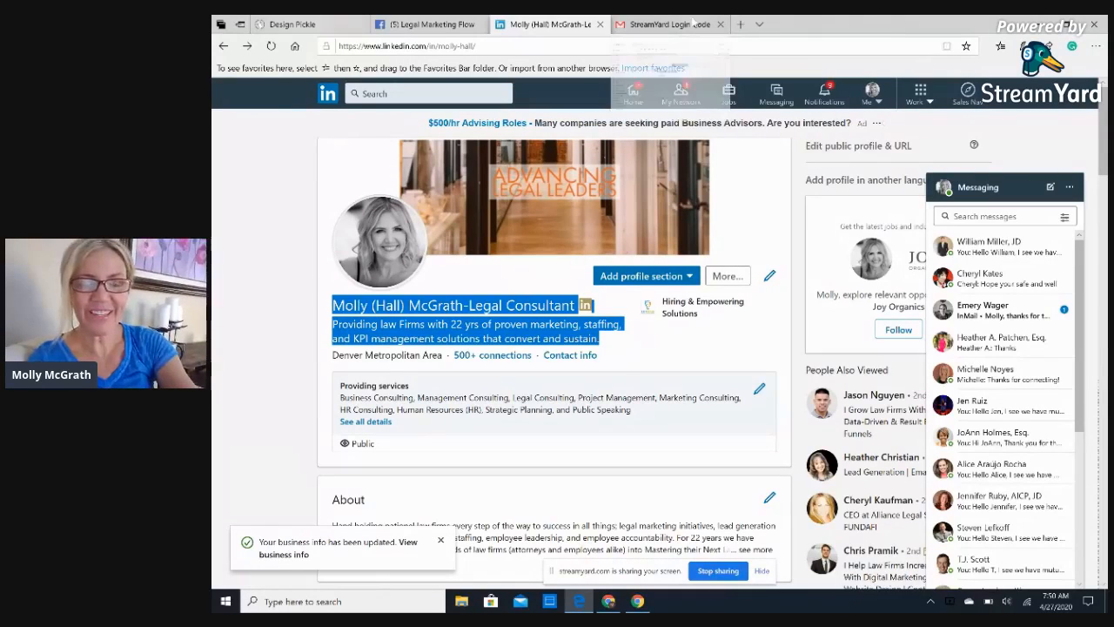
key("alt+Tab")
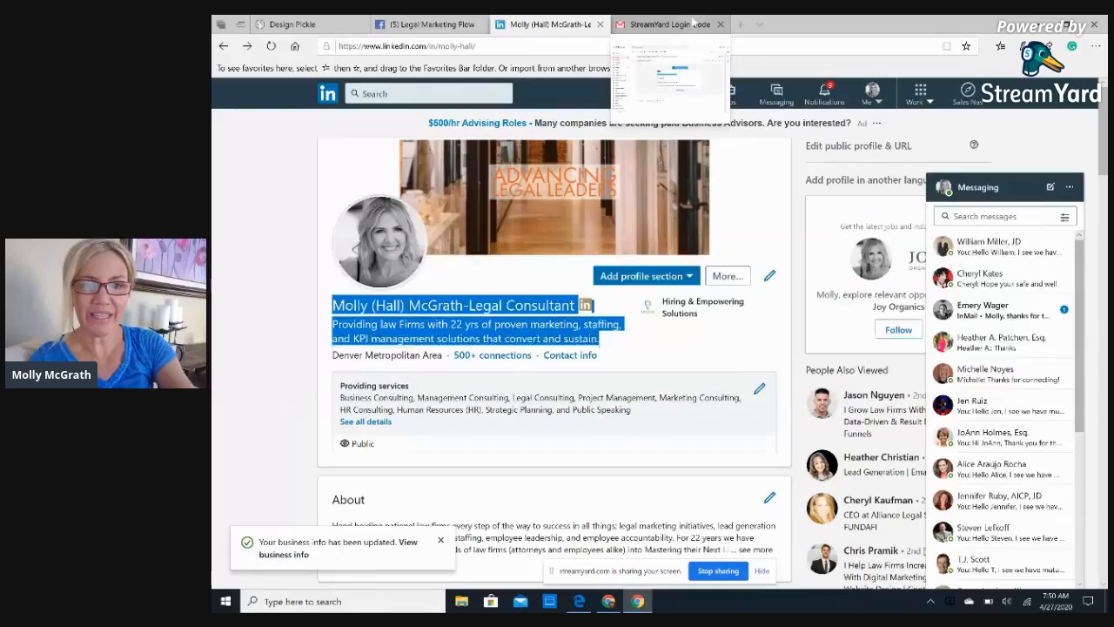
key("alt+Tab")
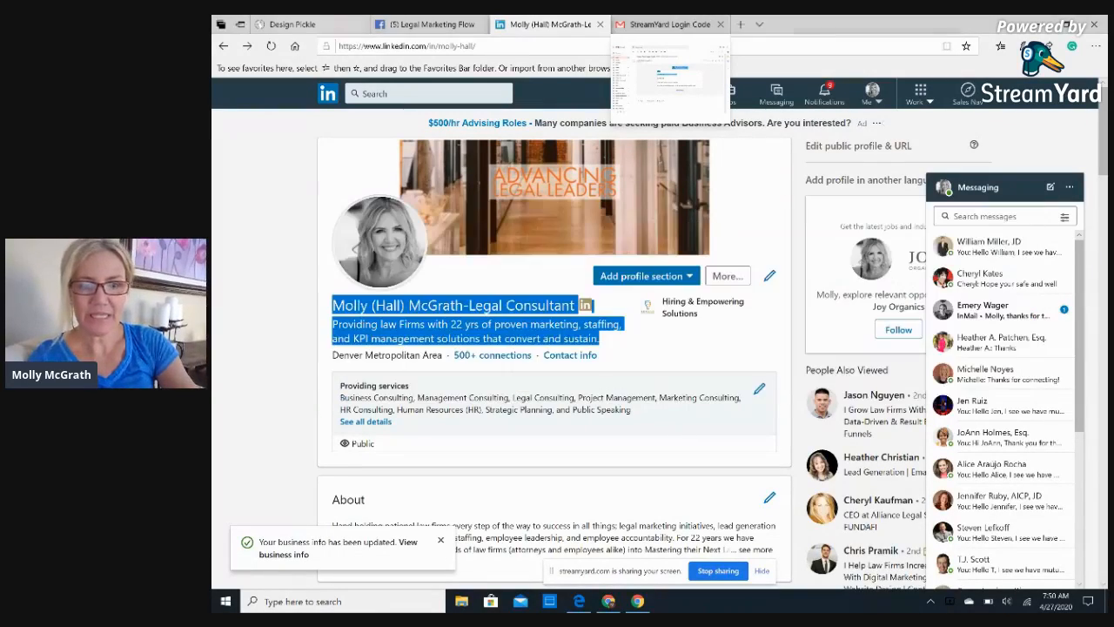